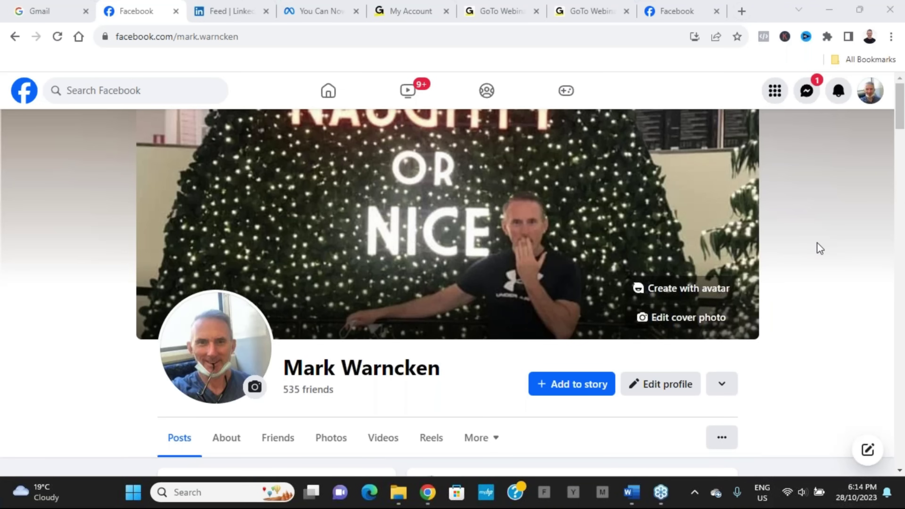
- Browse the Social Media Selling 123 business page
scroll(819, 248, down, 10)
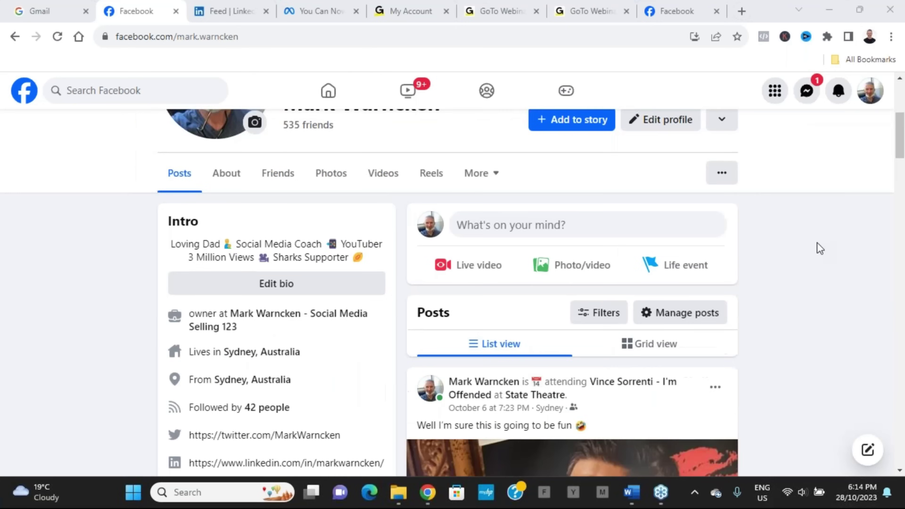
scroll(819, 249, down, 5)
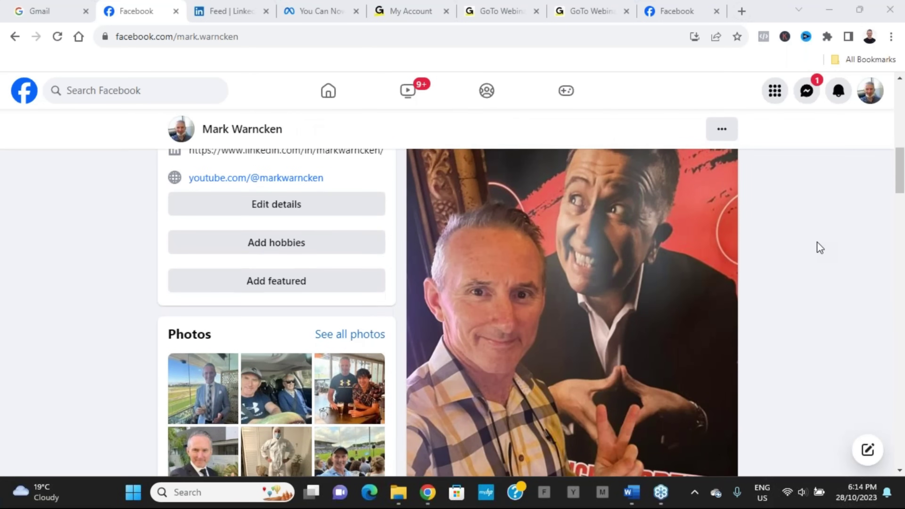
scroll(819, 248, up, 8)
scroll(820, 248, up, 7)
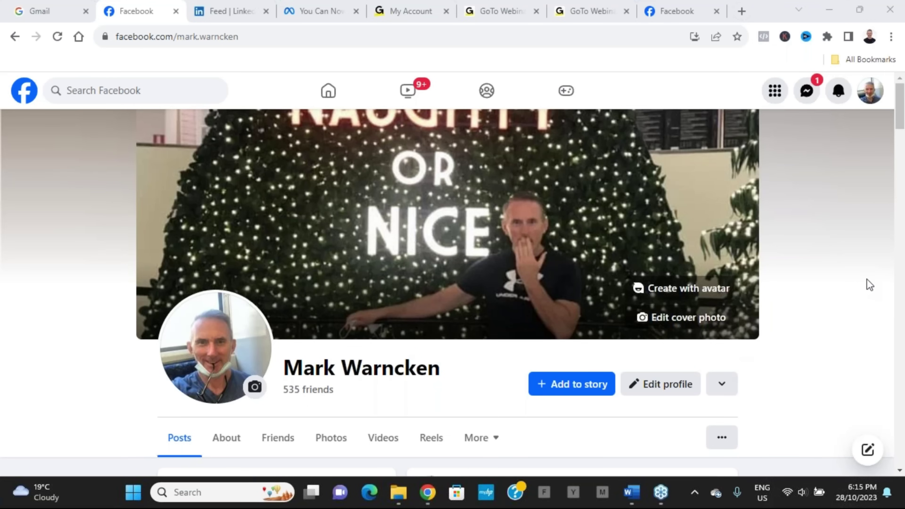
scroll(867, 280, down, 5)
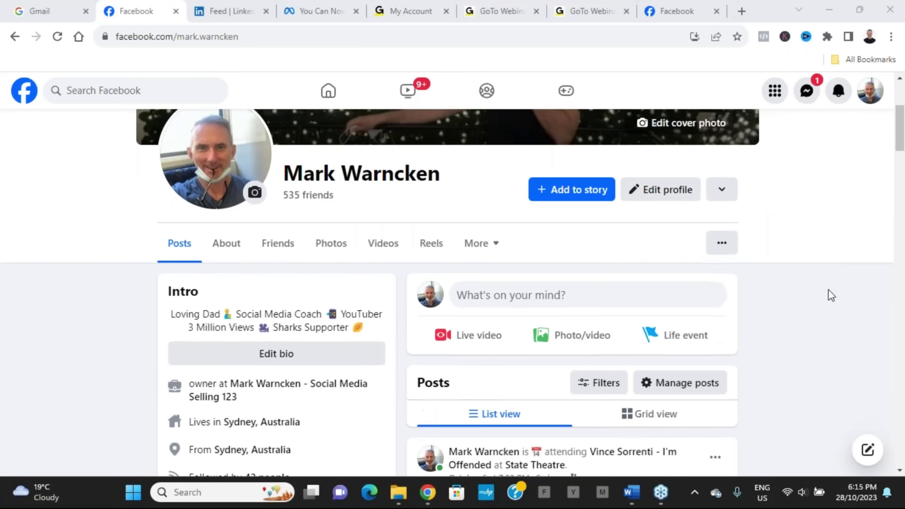
scroll(828, 289, up, 5)
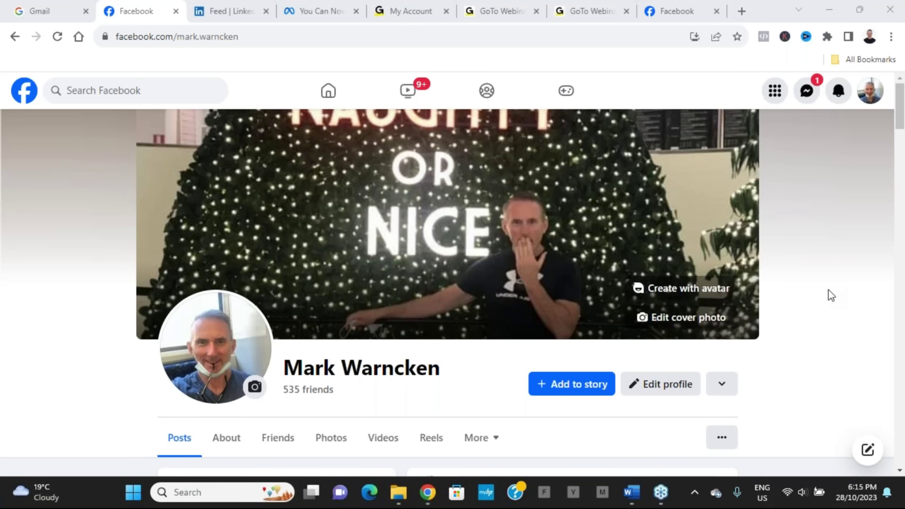
scroll(827, 290, down, 5)
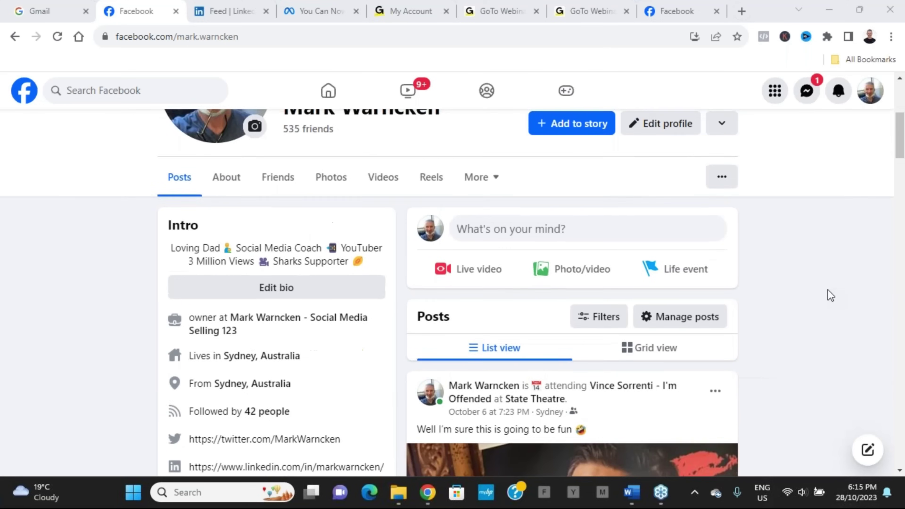
scroll(827, 289, up, 5)
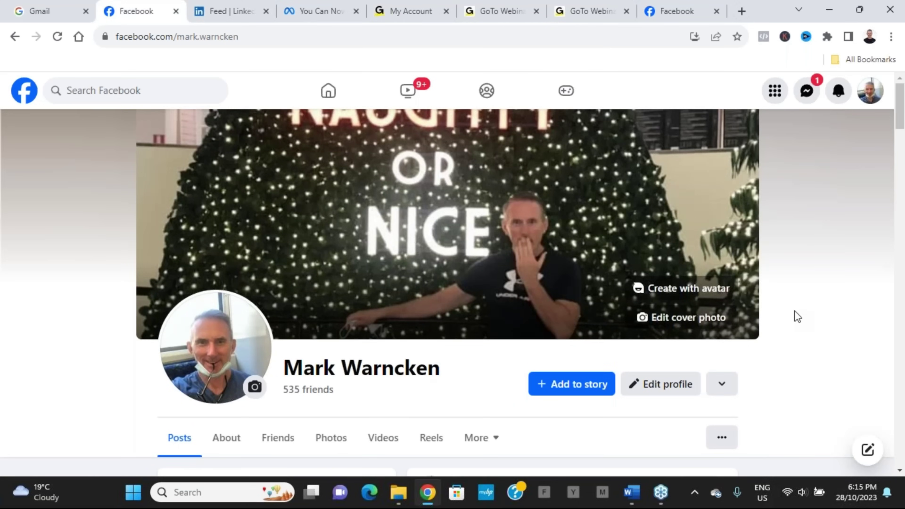
scroll(797, 317, down, 10)
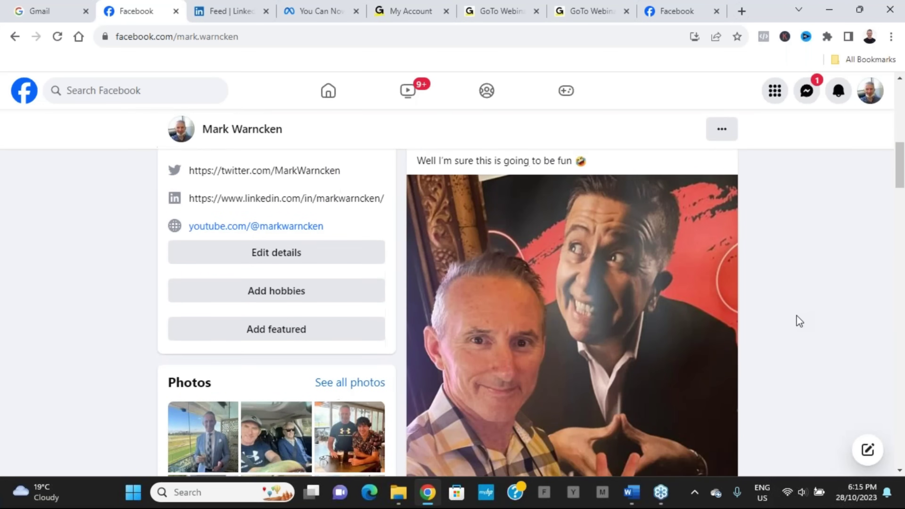
scroll(796, 316, up, 10)
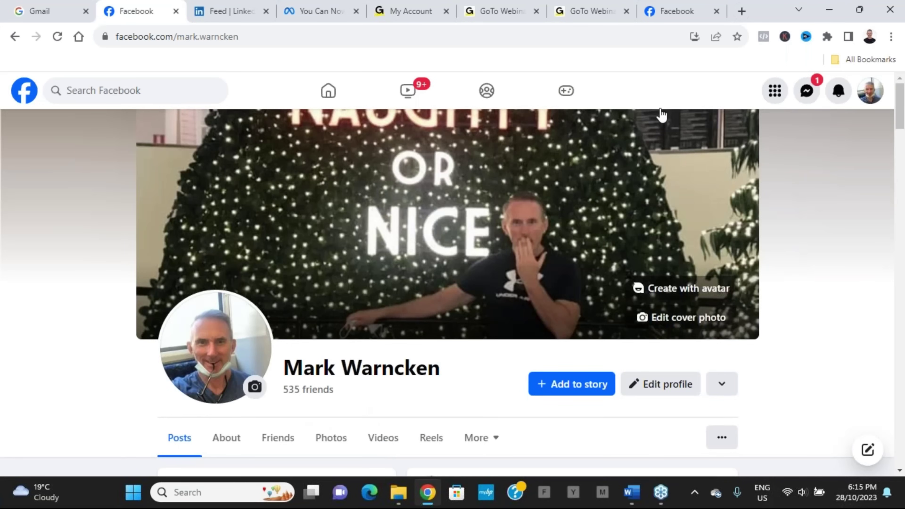
click(671, 14)
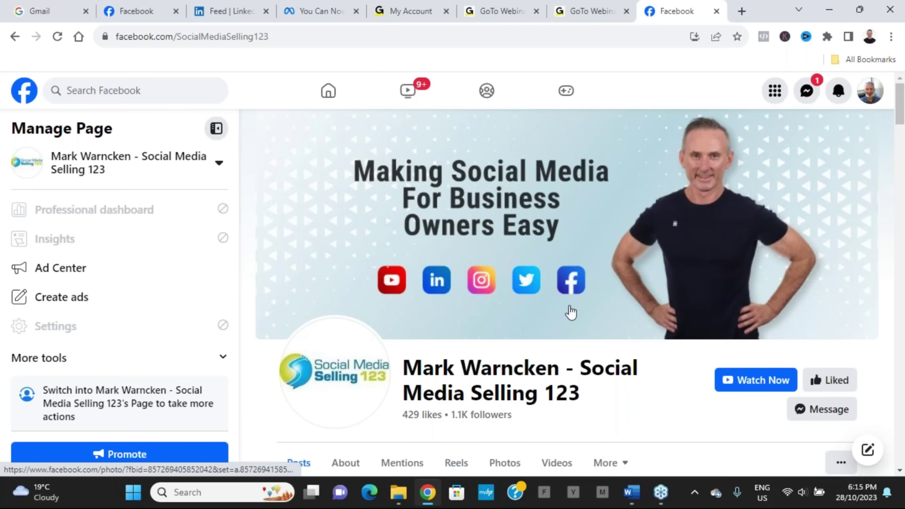
scroll(571, 313, down, 10)
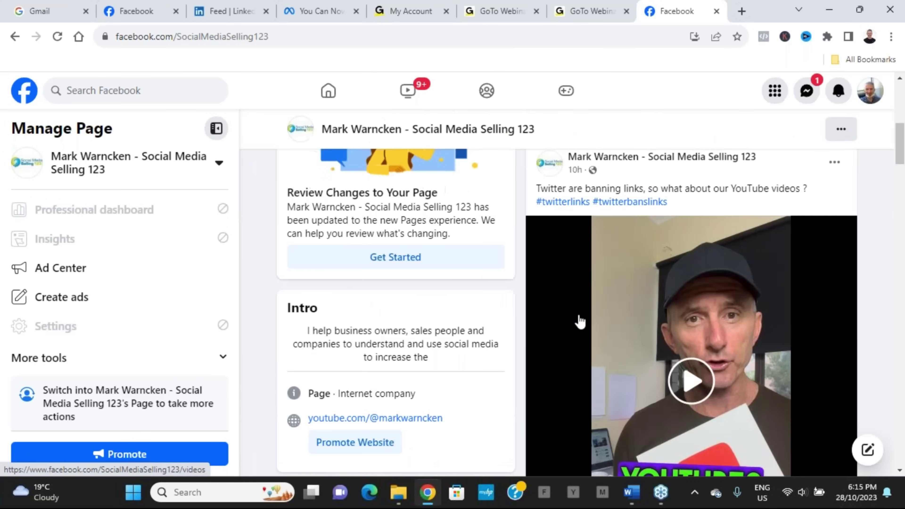
scroll(580, 322, down, 5)
scroll(580, 322, up, 15)
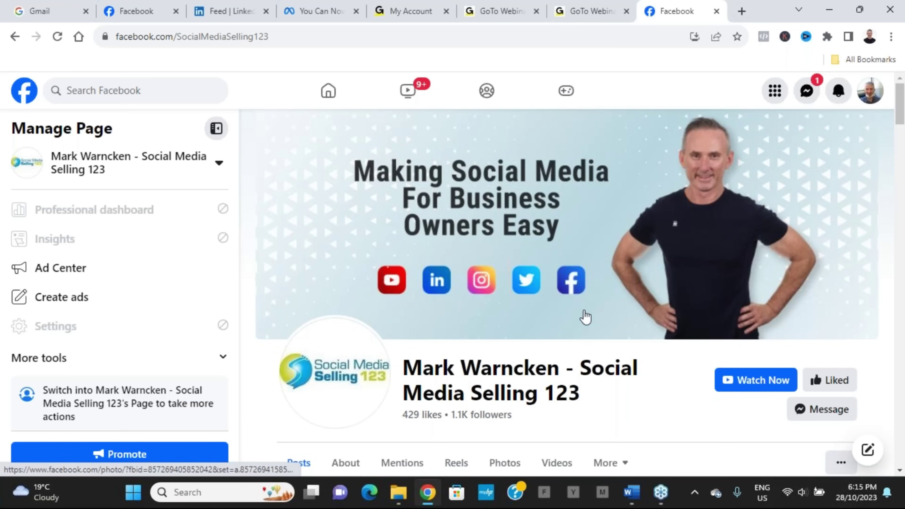
scroll(585, 317, down, 1)
scroll(585, 317, down, 3)
scroll(600, 364, down, 4)
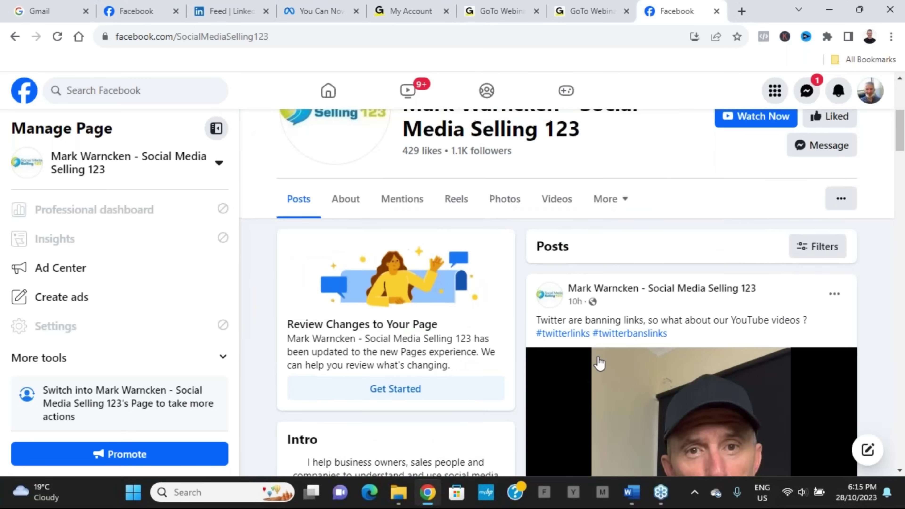
scroll(609, 360, up, 8)
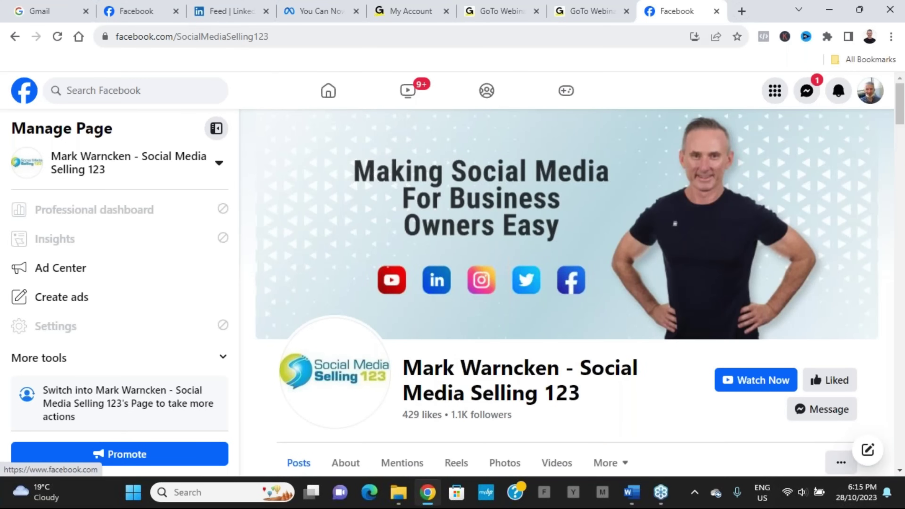
- Scroll through the personal profile, then bring up Meta's multiple-profiles article
click(168, 11)
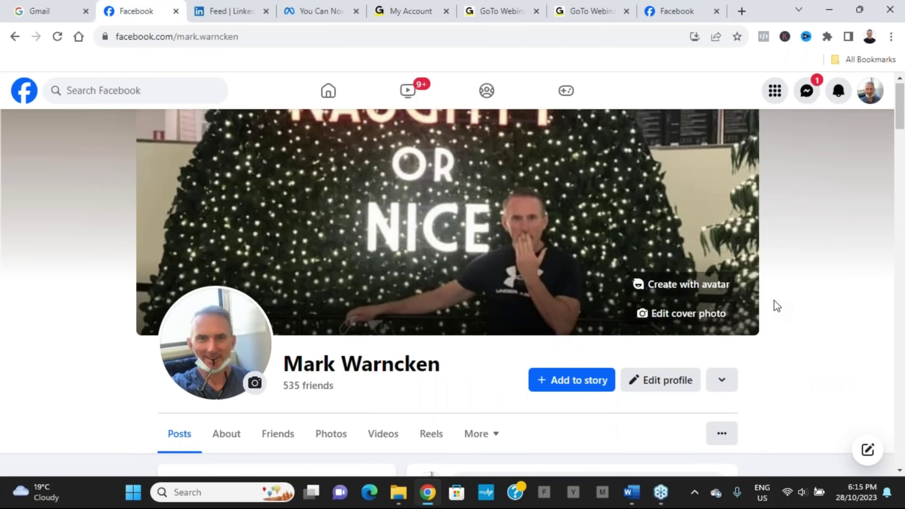
scroll(774, 300, down, 7)
scroll(773, 300, down, 10)
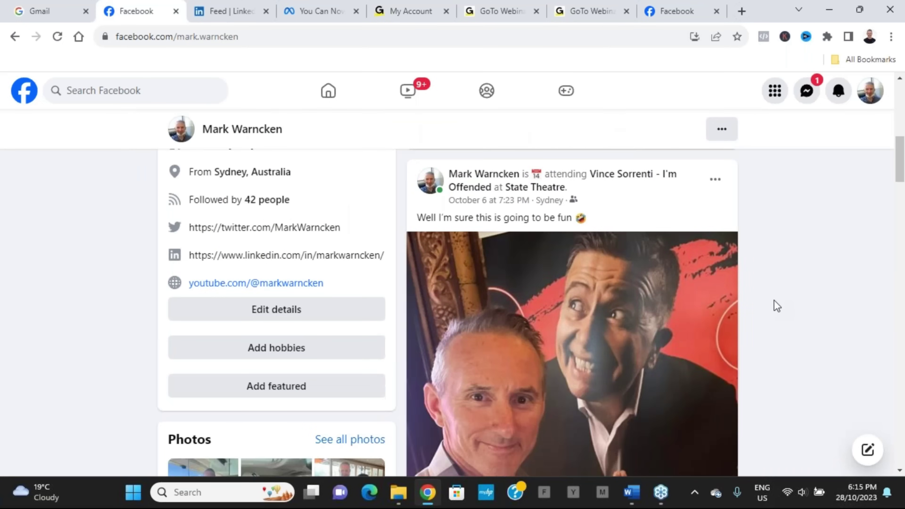
scroll(774, 300, down, 10)
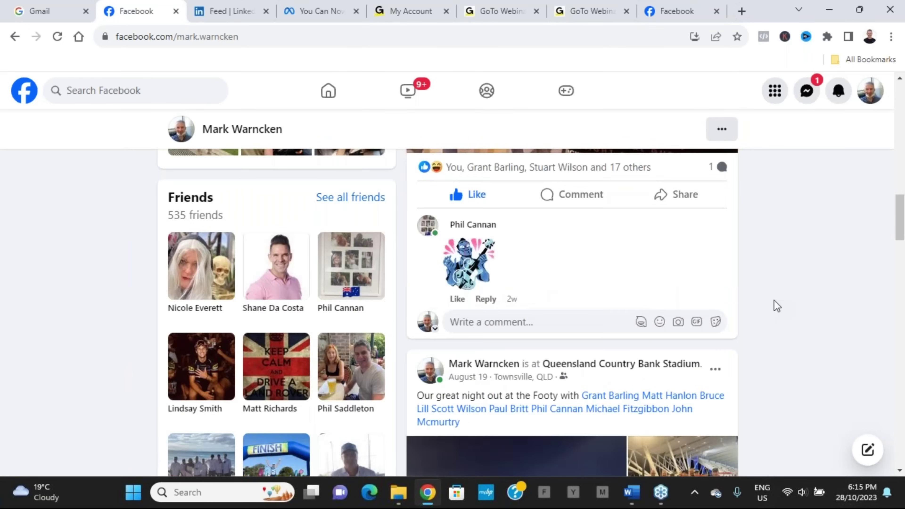
scroll(774, 301, down, 5)
scroll(774, 302, up, 15)
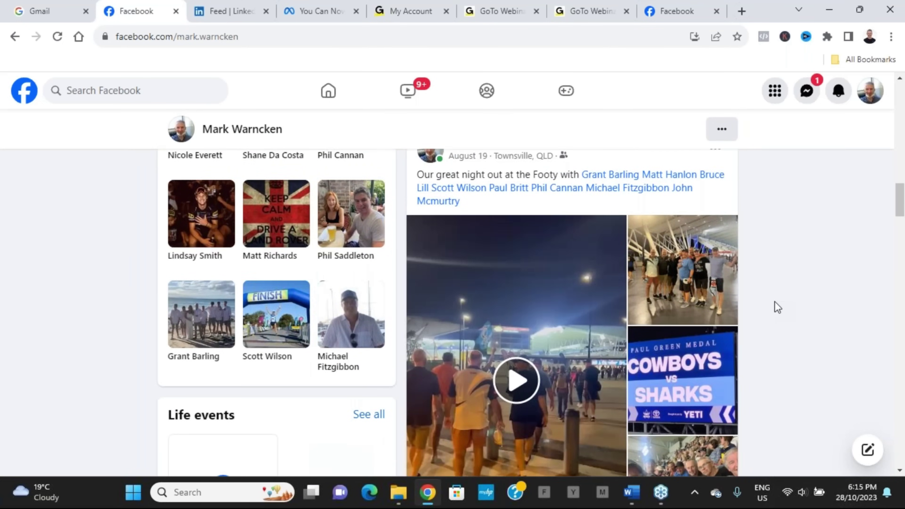
scroll(774, 301, up, 10)
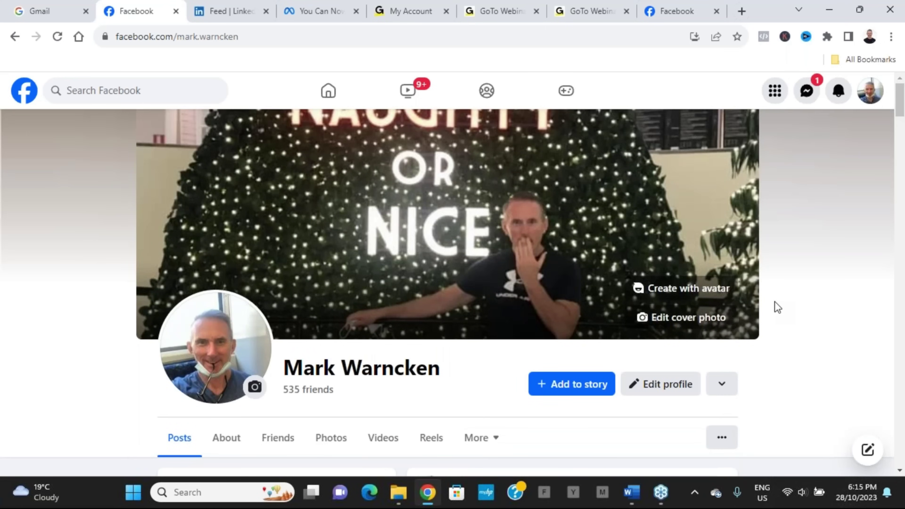
key(ctrl+Tab)
key(ctrl+Tab)
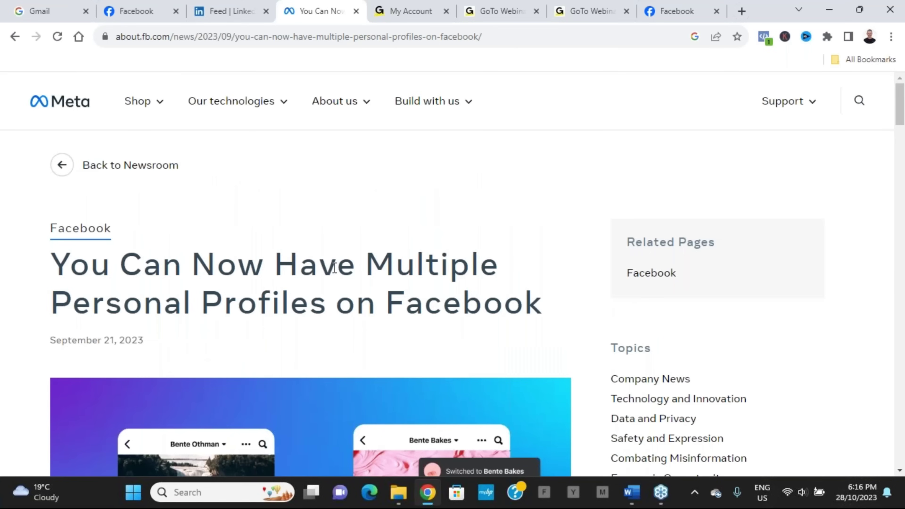
- Scroll through the Meta article on multiple personal profiles
scroll(334, 267, down, 2)
scroll(250, 185, down, 2)
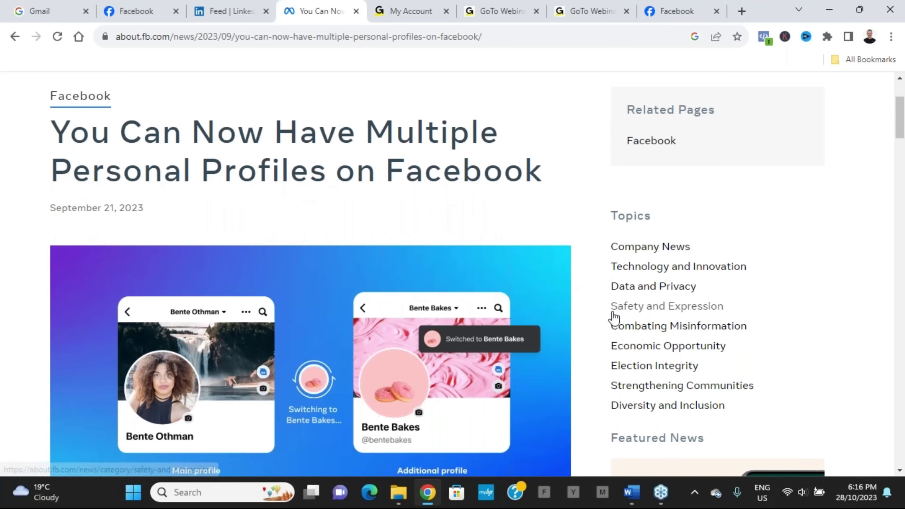
scroll(613, 317, down, 10)
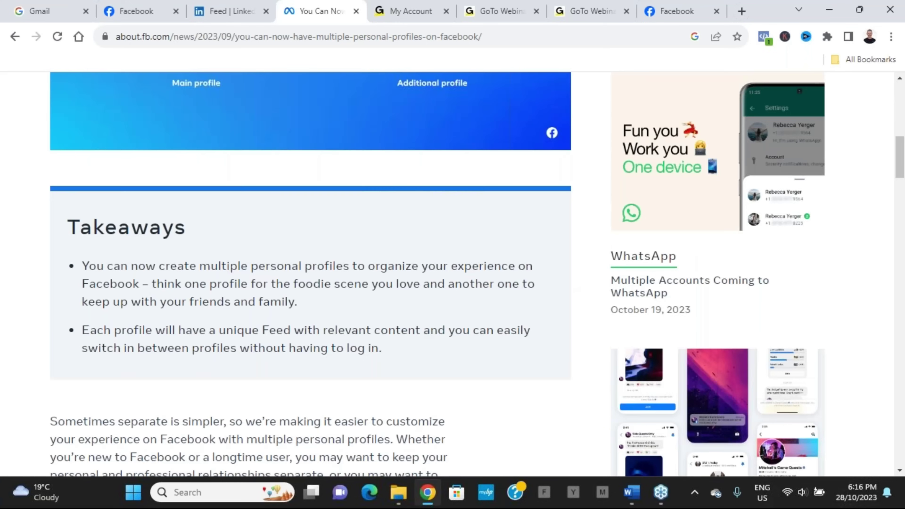
scroll(602, 320, down, 2)
scroll(592, 321, up, 2)
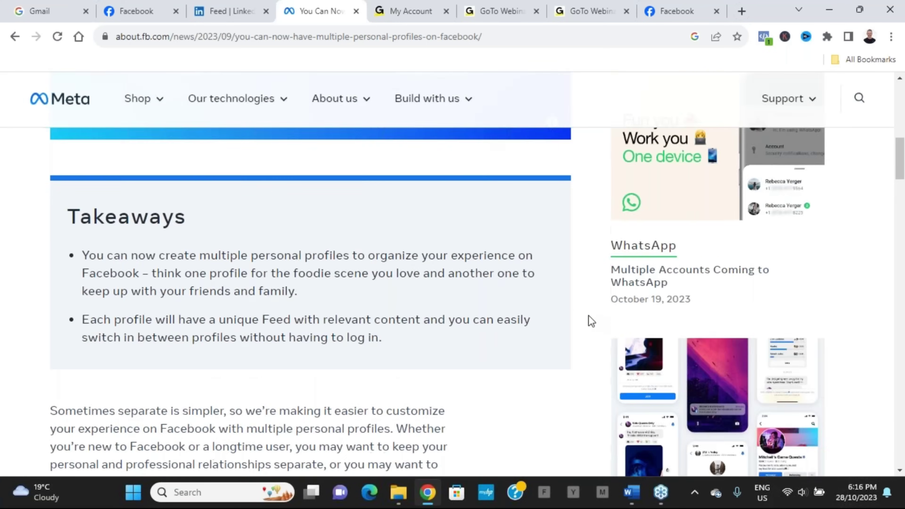
scroll(589, 315, up, 10)
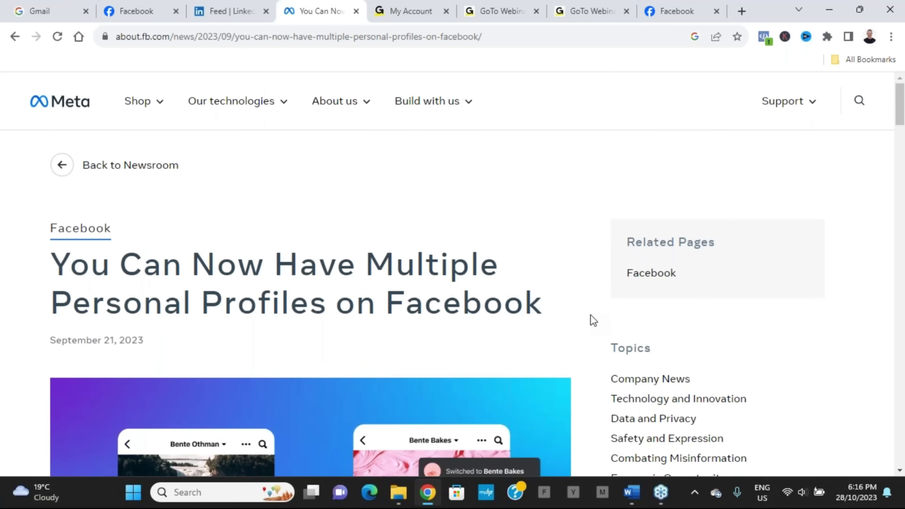
scroll(591, 315, down, 3)
scroll(591, 316, down, 3)
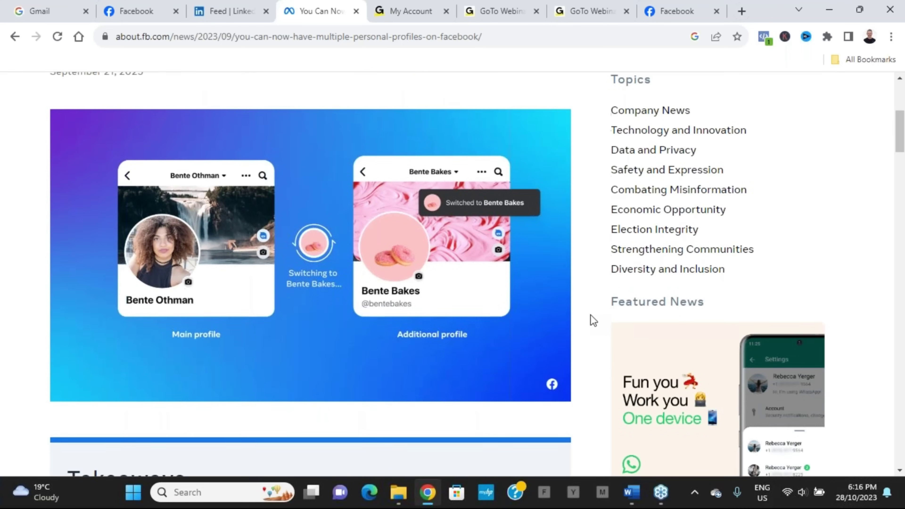
scroll(591, 315, down, 5)
scroll(591, 316, down, 2)
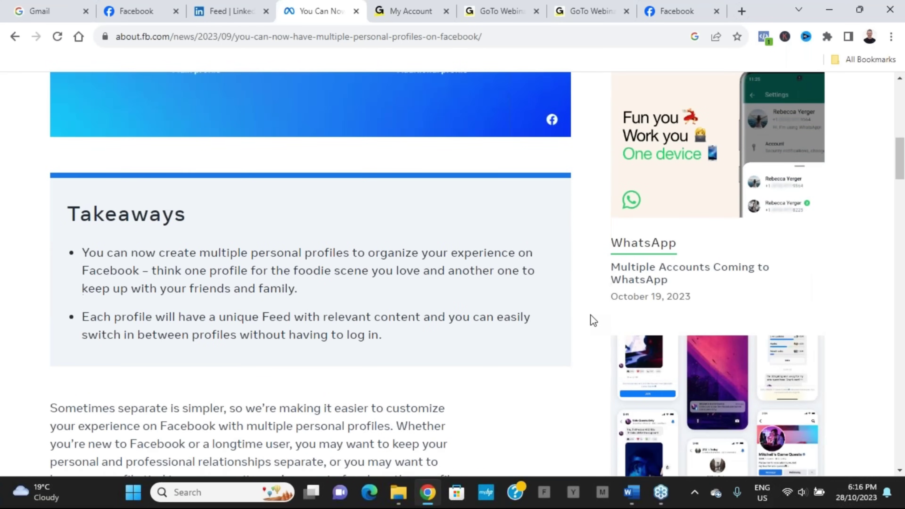
scroll(591, 315, down, 5)
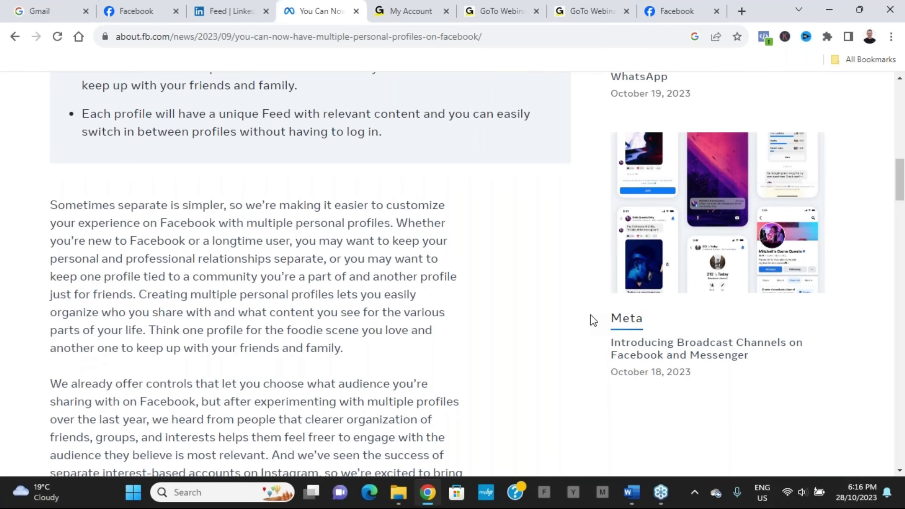
scroll(591, 316, down, 5)
scroll(591, 315, down, 2)
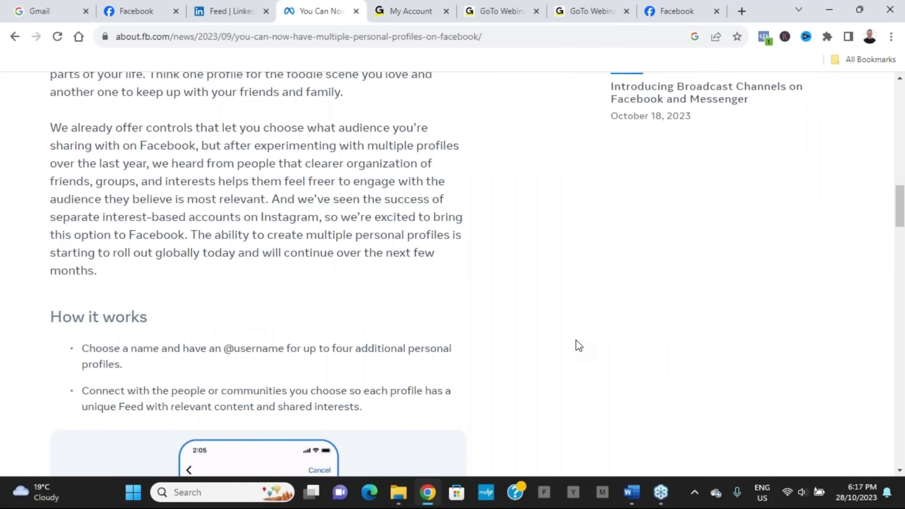
scroll(576, 340, down, 2)
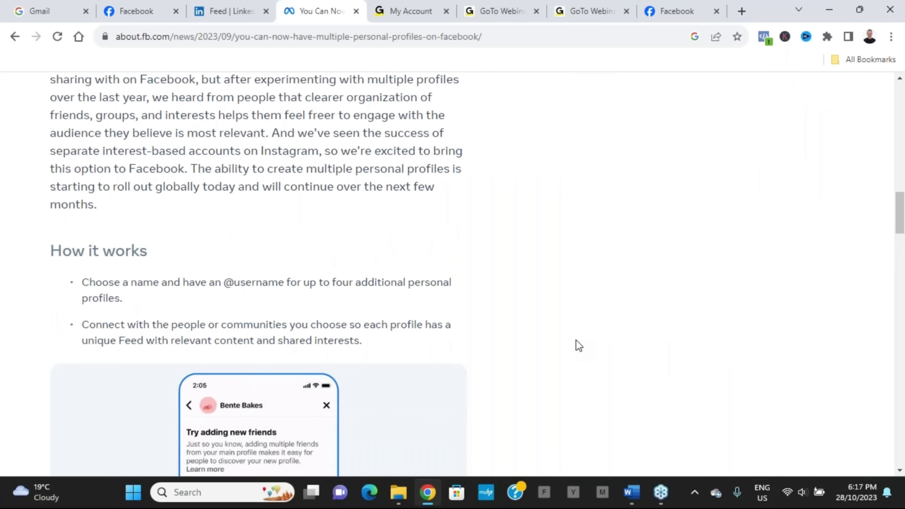
scroll(576, 340, down, 7)
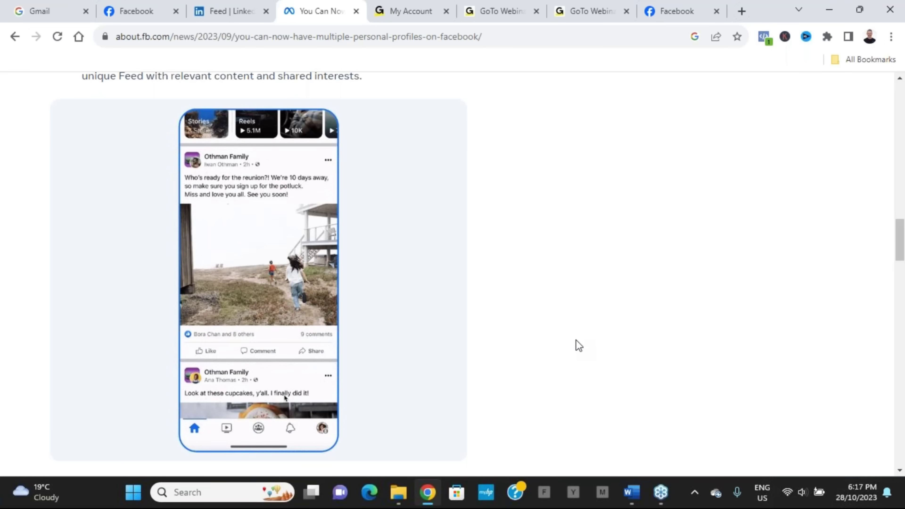
scroll(576, 340, up, 20)
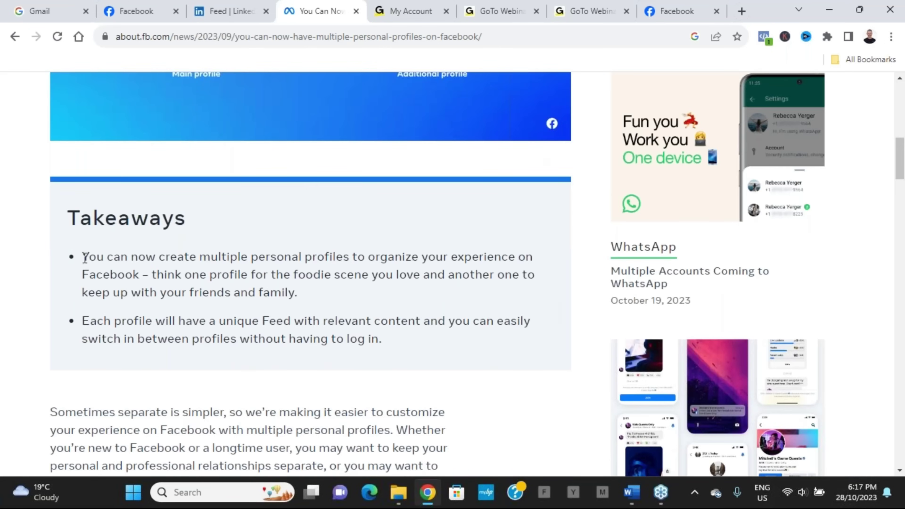
- Highlight the takeaways on multiple profiles and separate feeds, plus a paragraph passage
drag(83, 258, 372, 297)
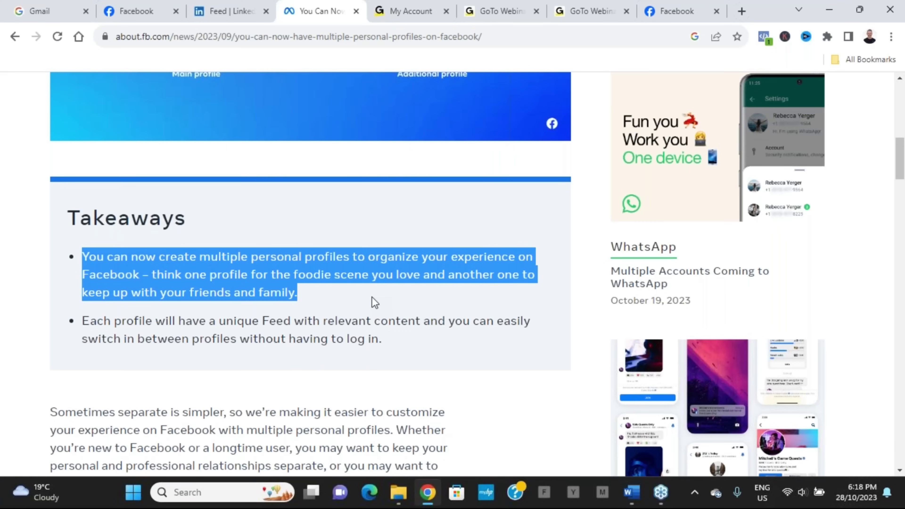
click(372, 298)
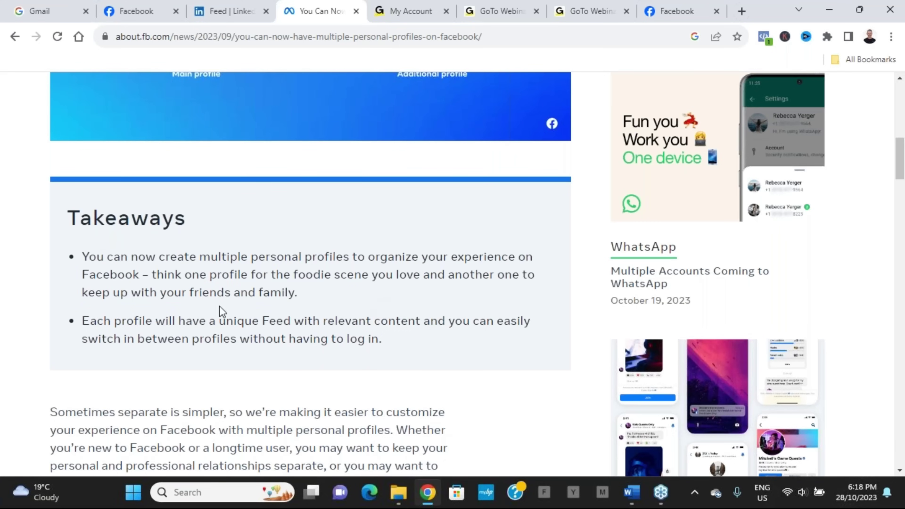
drag(83, 321, 396, 352)
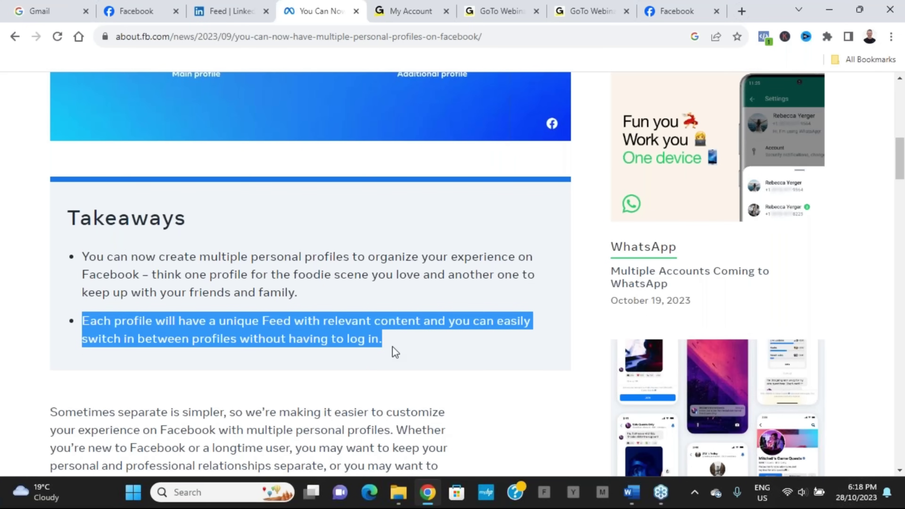
click(414, 361)
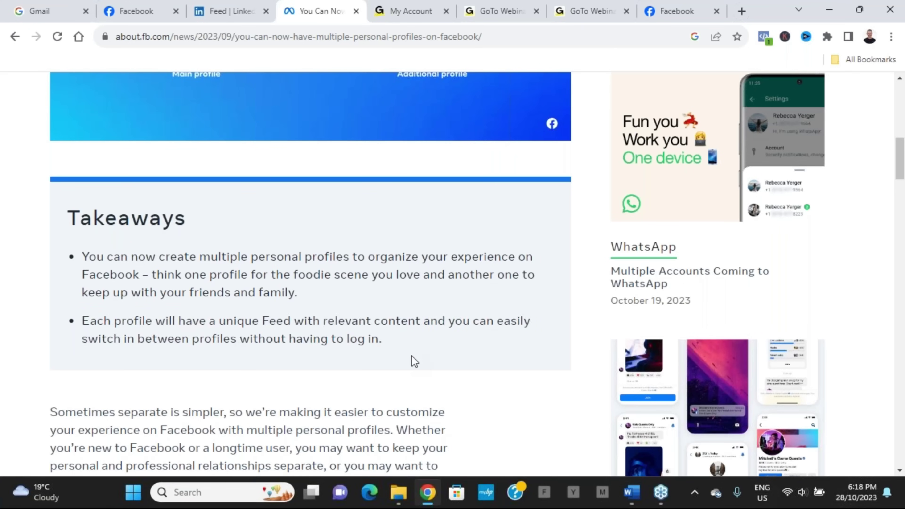
scroll(413, 362, down, 5)
drag(396, 232, 424, 279)
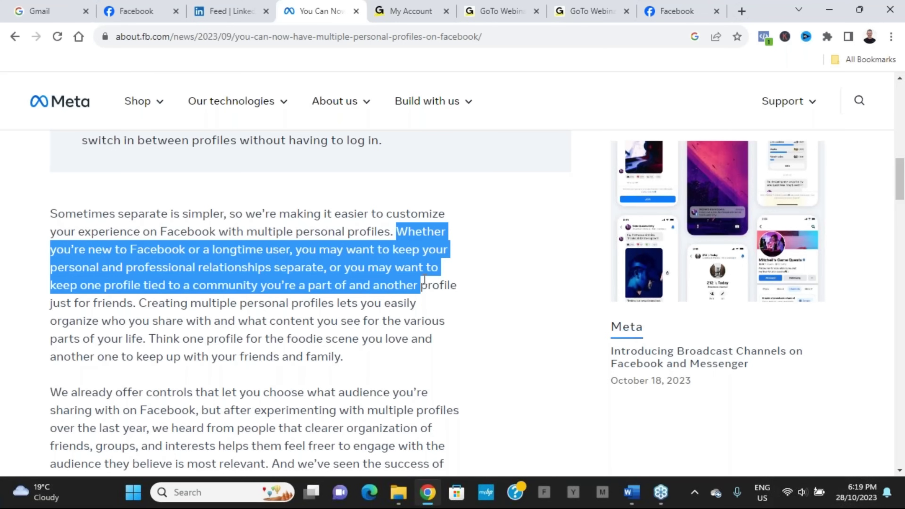
click(462, 304)
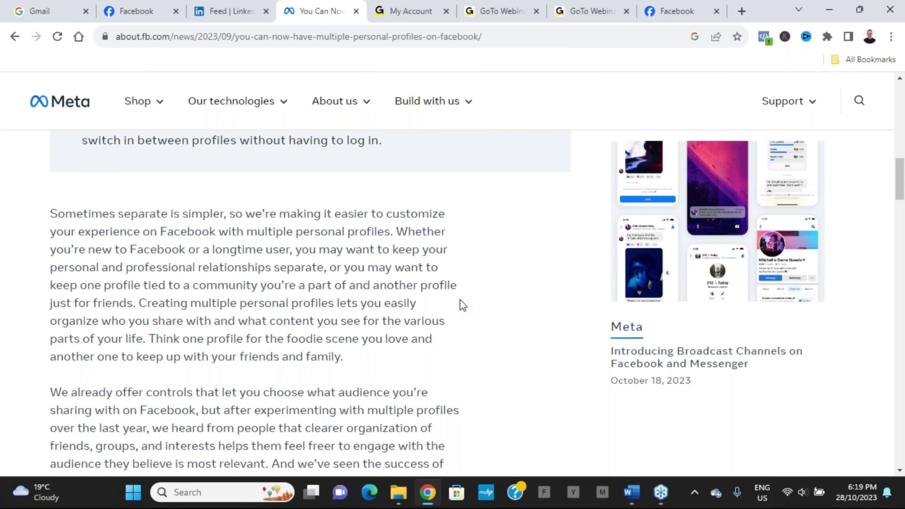
key(ctrl+2)
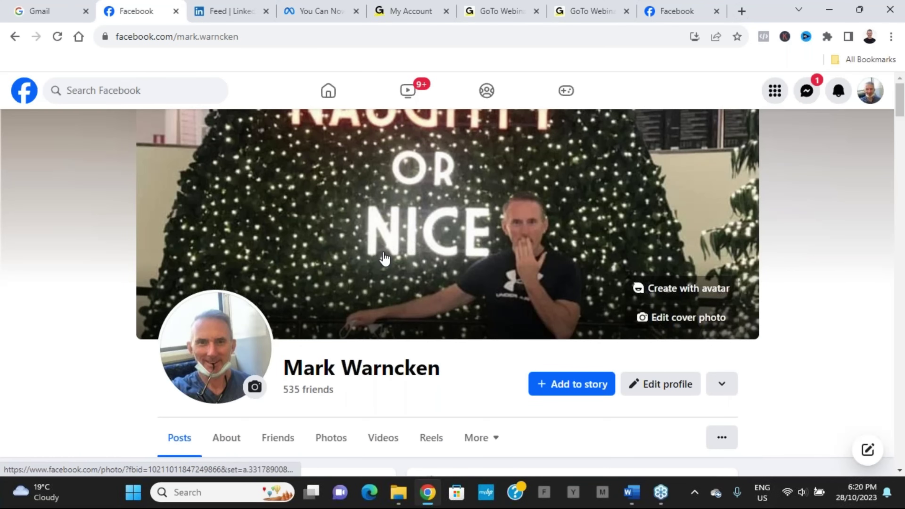
scroll(384, 254, down, 4)
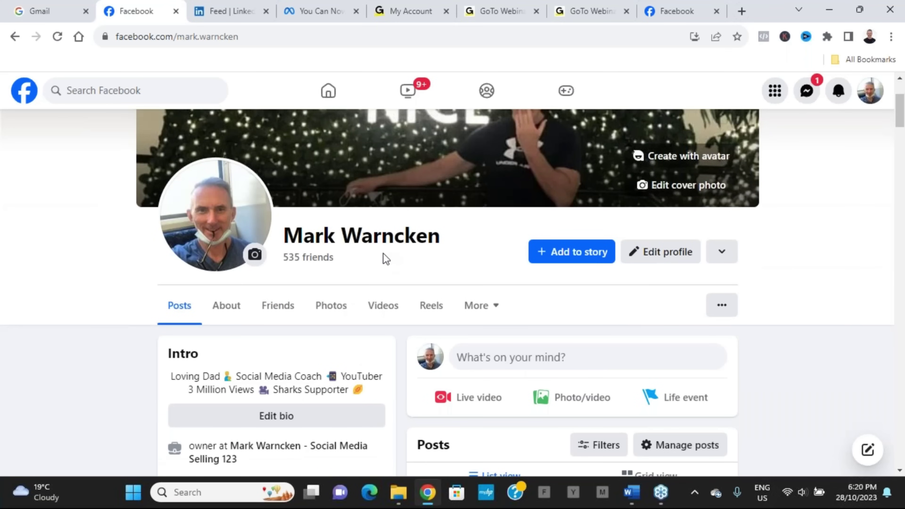
scroll(384, 258, down, 2)
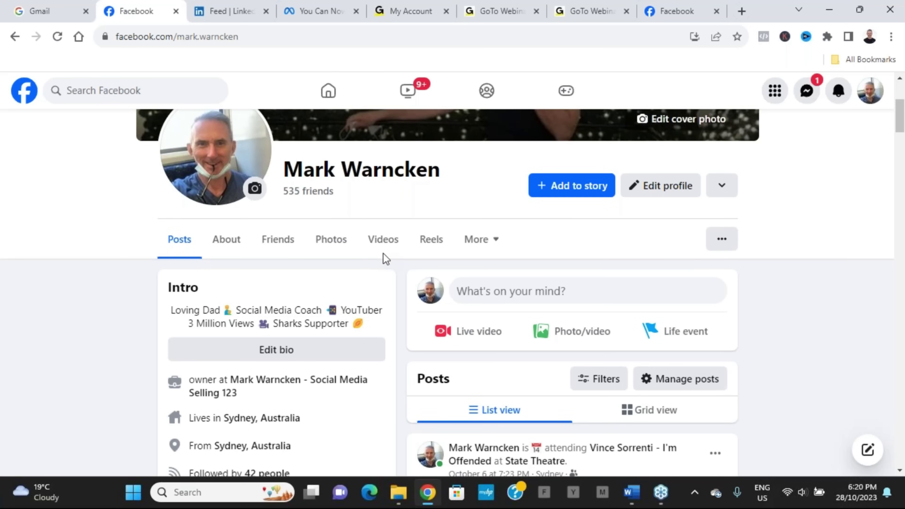
scroll(383, 255, down, 10)
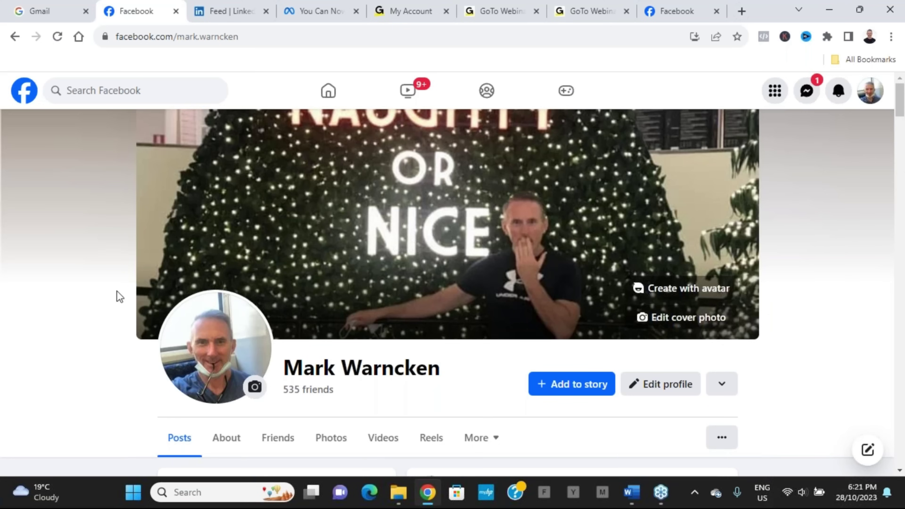
scroll(119, 297, down, 5)
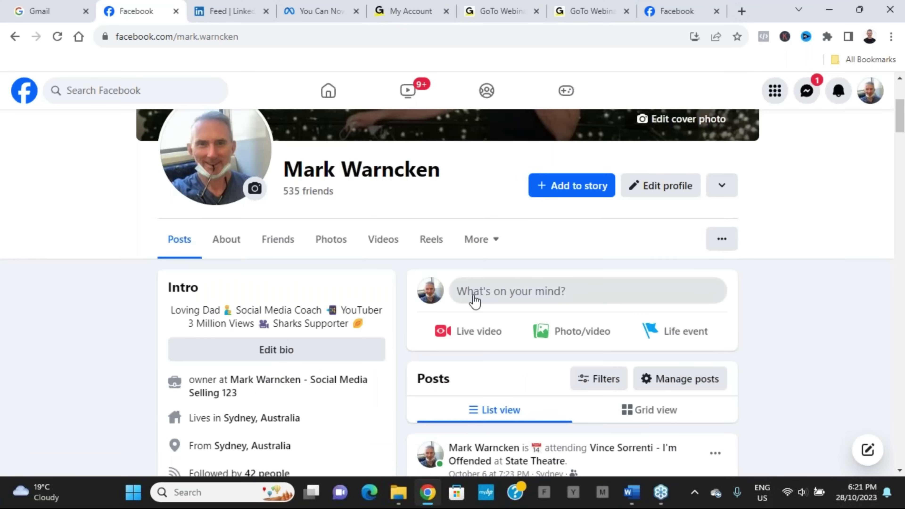
scroll(119, 296, up, 1)
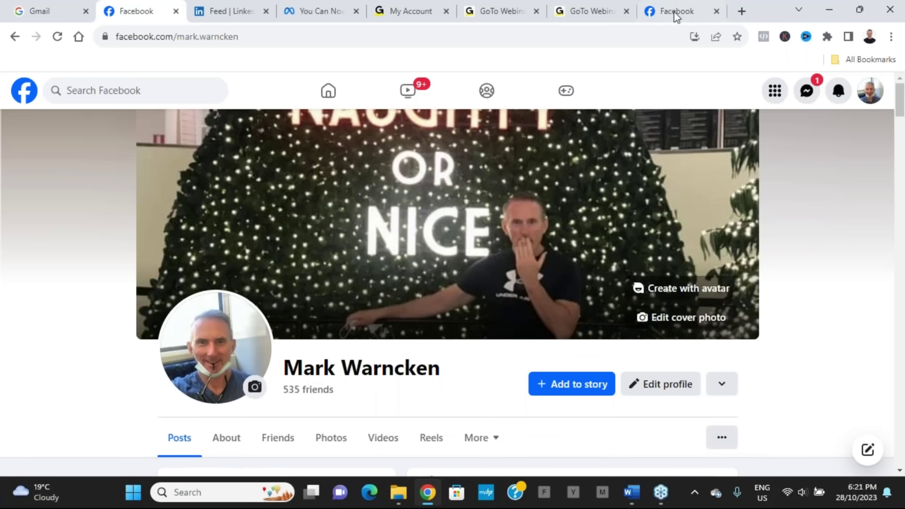
click(676, 16)
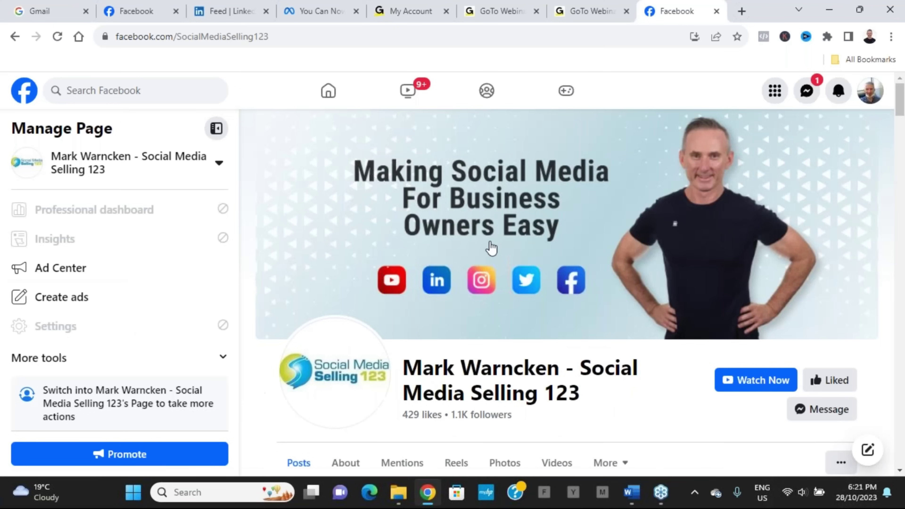
scroll(511, 208, down, 6)
scroll(511, 286, down, 6)
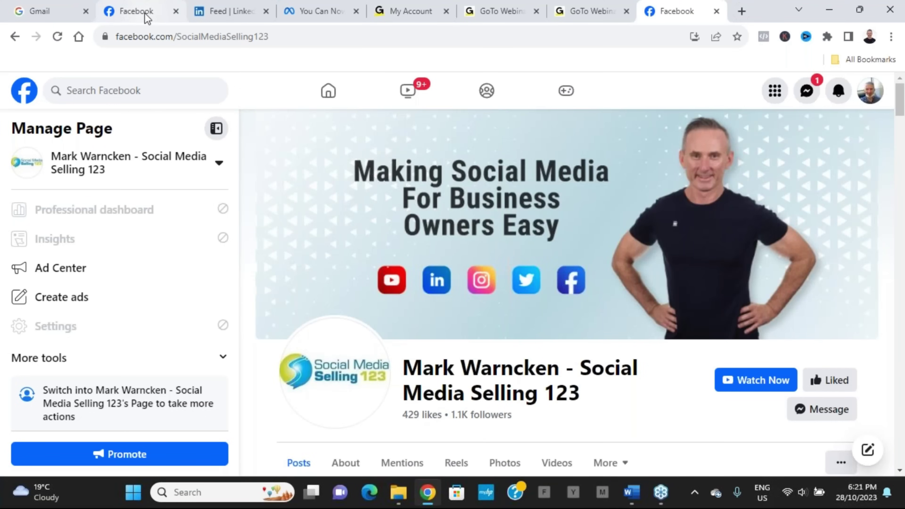
click(147, 16)
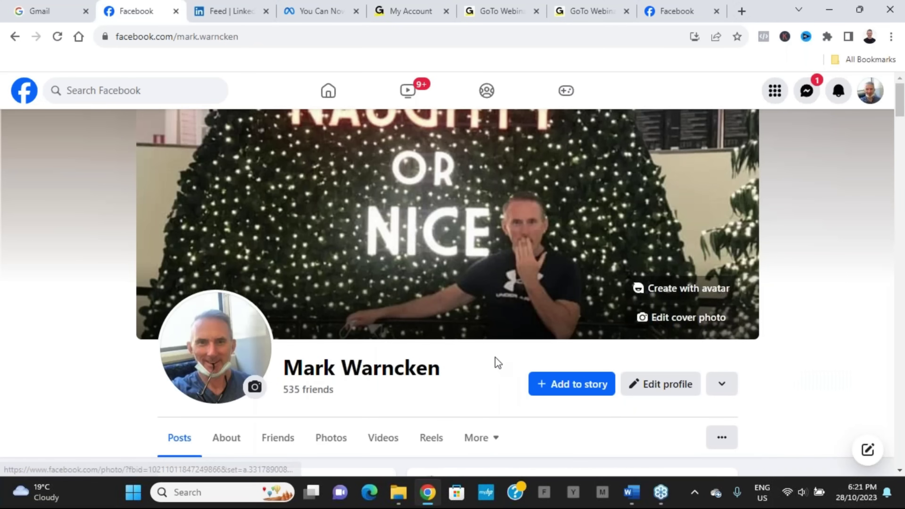
scroll(501, 352, down, 5)
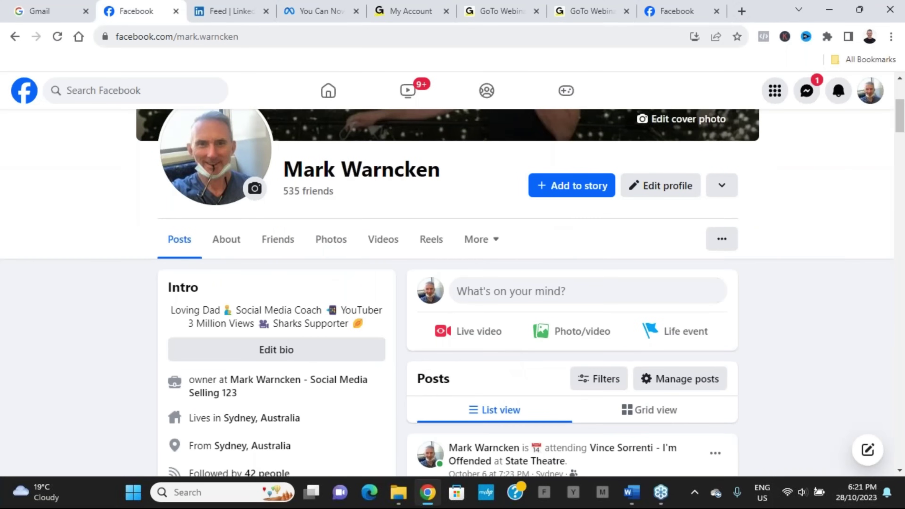
- Return to the 'You Can Now Have Multiple Personal Profiles on Facebook' article and scroll it
click(324, 16)
scroll(424, 296, up, 10)
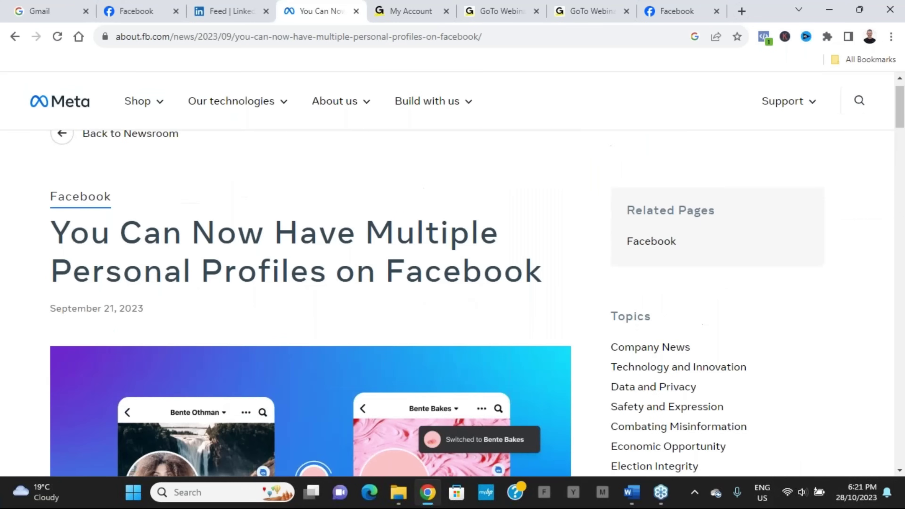
scroll(394, 307, down, 10)
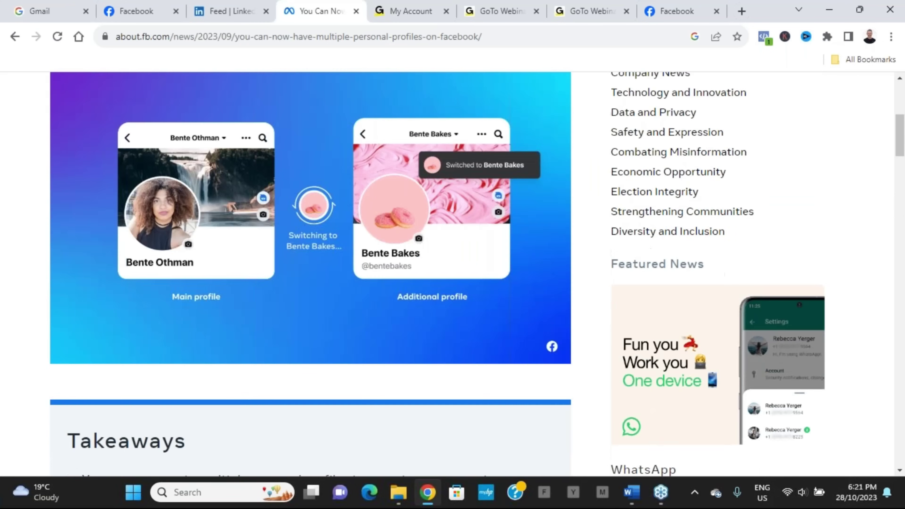
scroll(473, 377, down, 3)
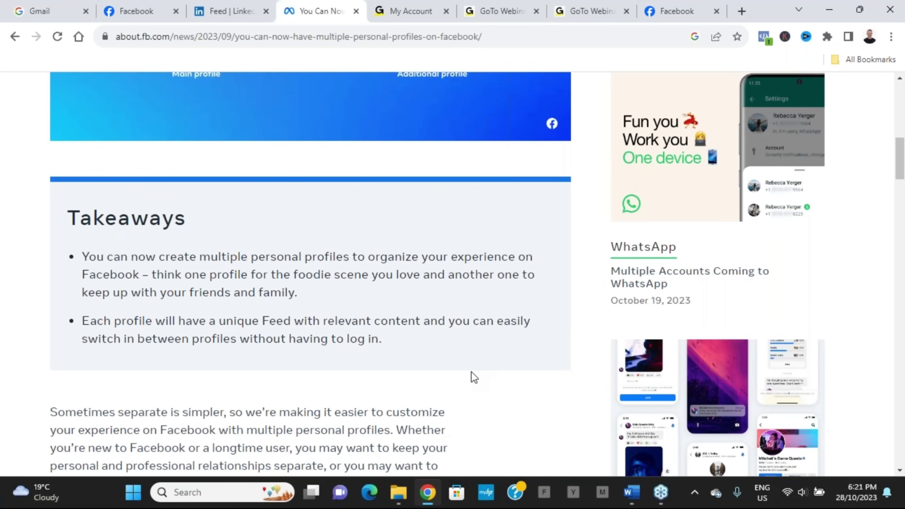
scroll(472, 372, down, 8)
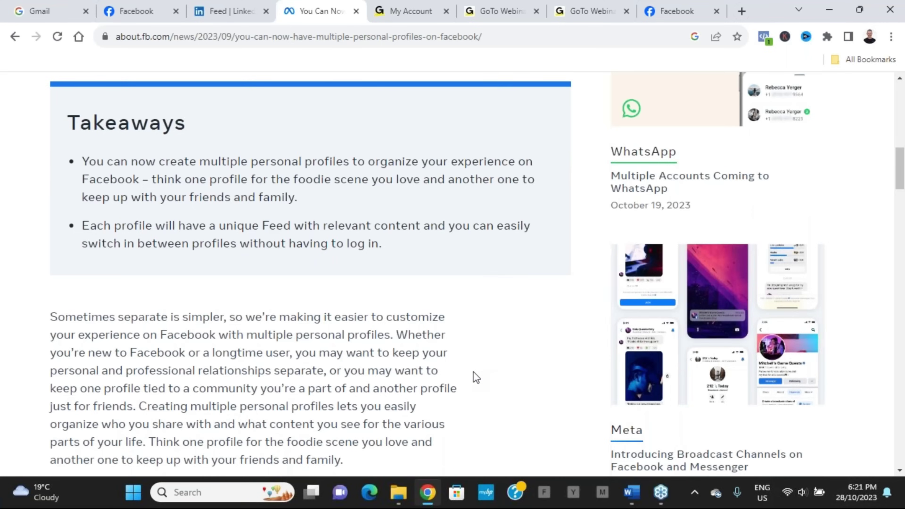
scroll(493, 372, down, 1)
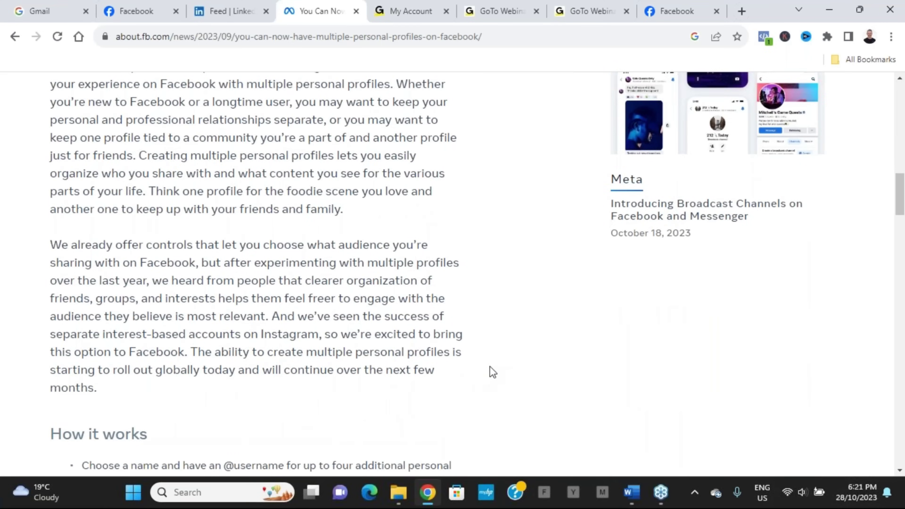
scroll(493, 372, down, 7)
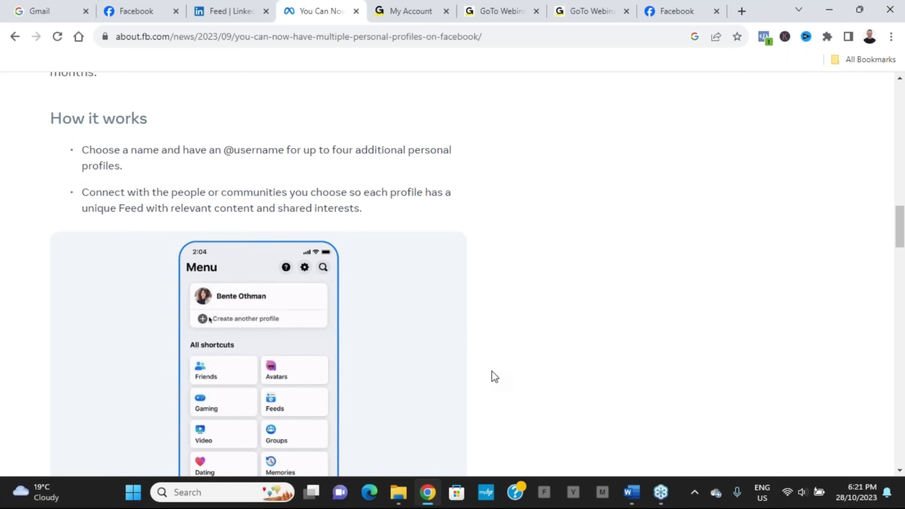
scroll(500, 378, down, 1)
scroll(501, 376, down, 9)
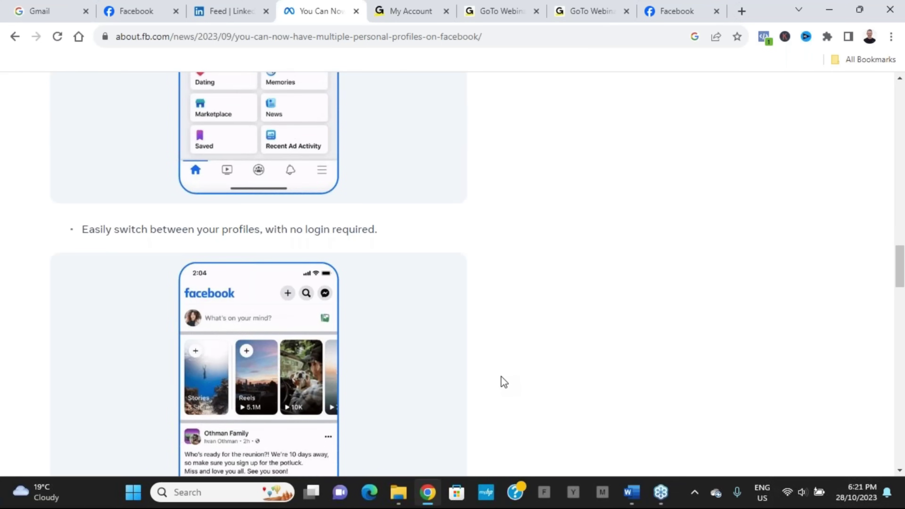
scroll(501, 376, down, 3)
scroll(500, 376, up, 20)
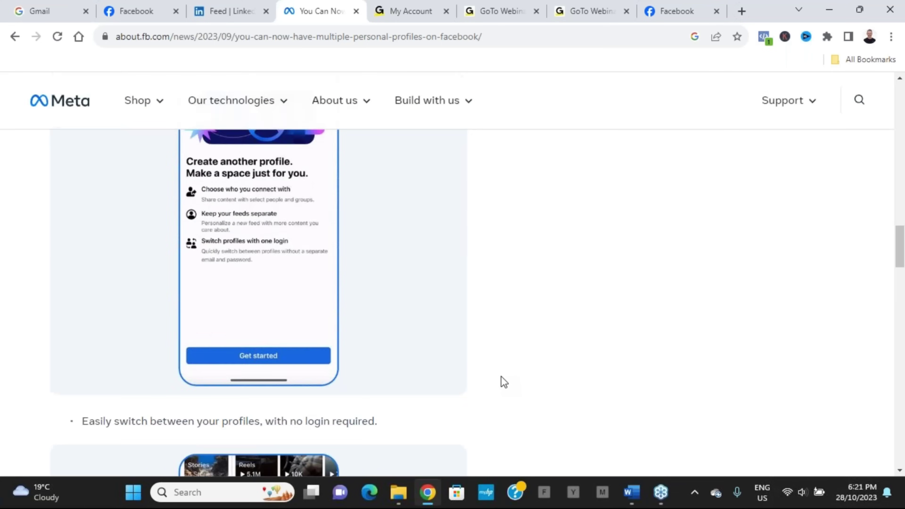
scroll(501, 377, up, 10)
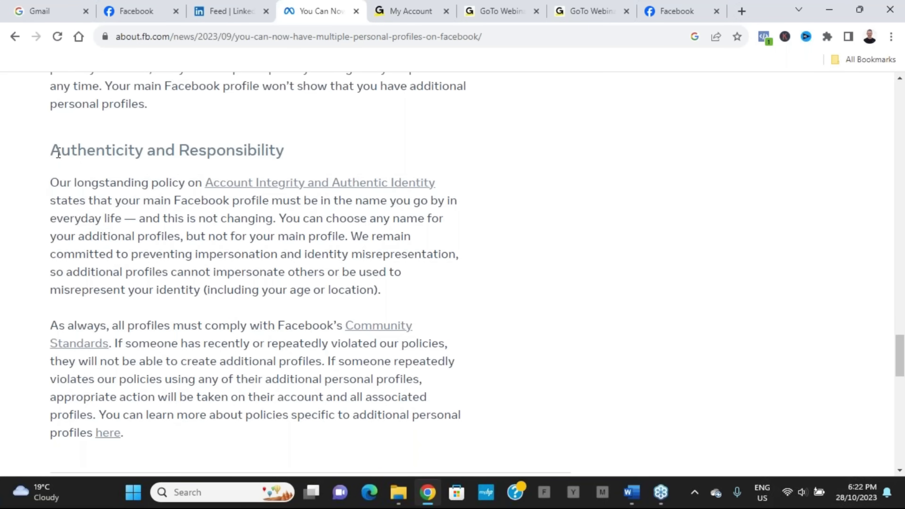
- Highlight the main-profile naming rules, then return to the Facebook profile tab
drag(58, 153, 124, 221)
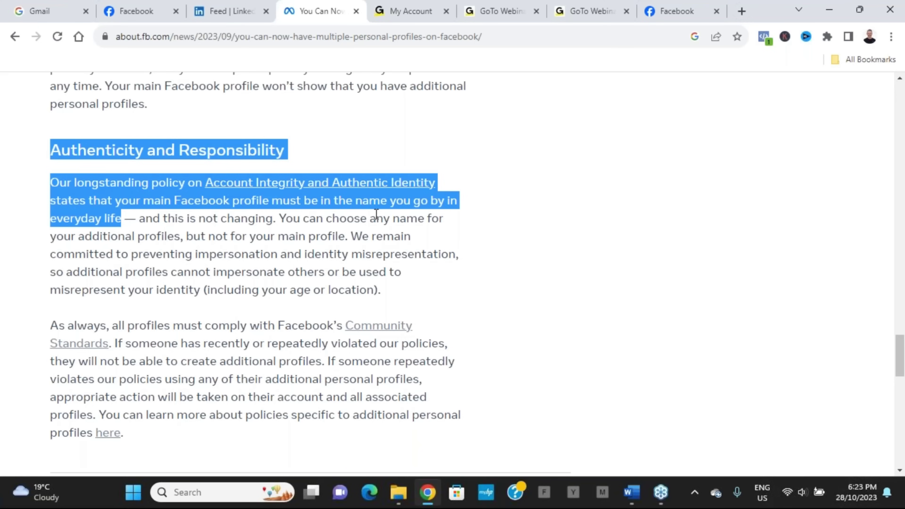
click(502, 267)
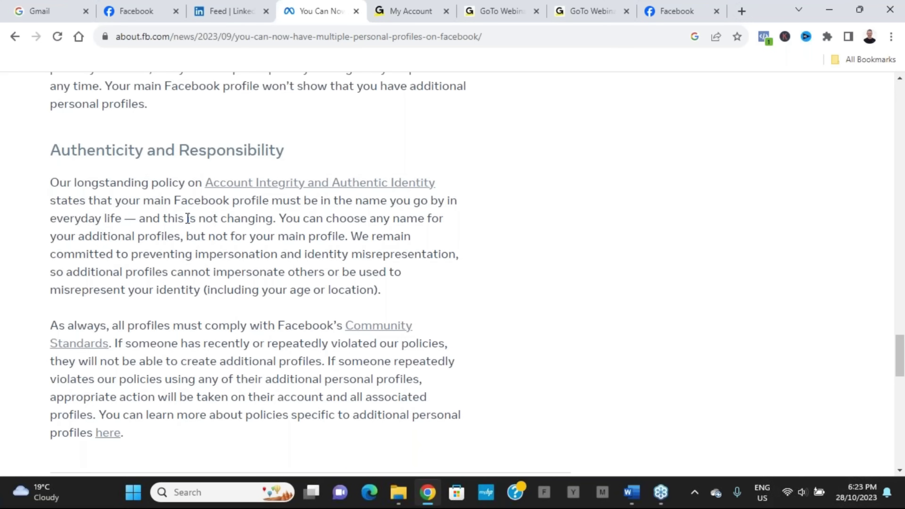
drag(174, 202, 368, 210)
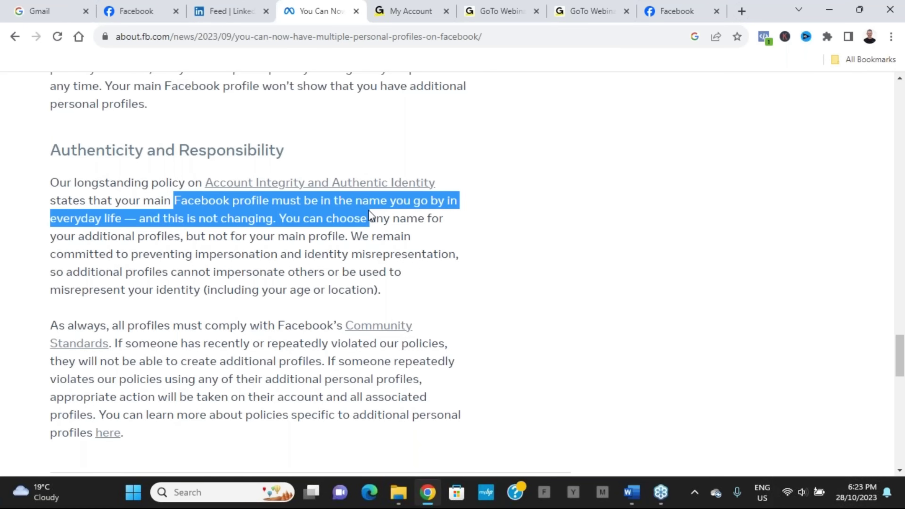
click(509, 246)
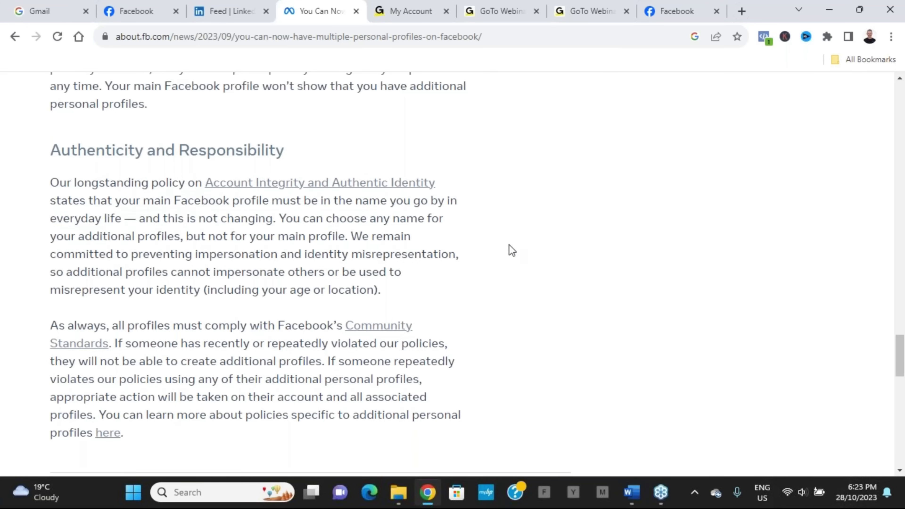
key(ctrl+2)
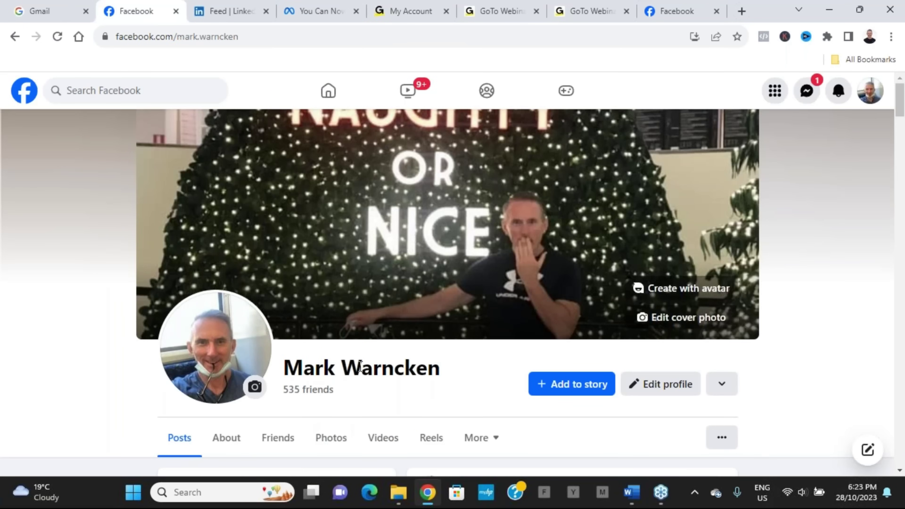
- Scroll the main Facebook profile page down and back up
scroll(360, 367, down, 4)
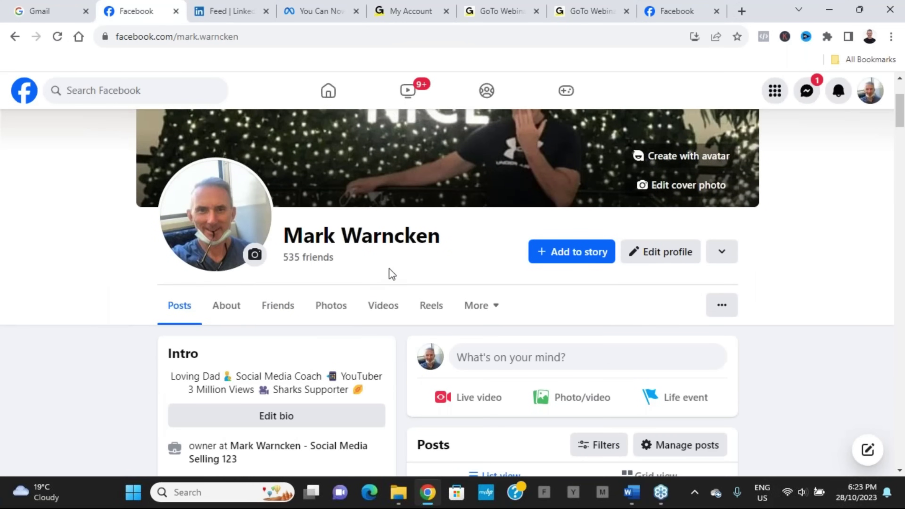
scroll(394, 273, up, 4)
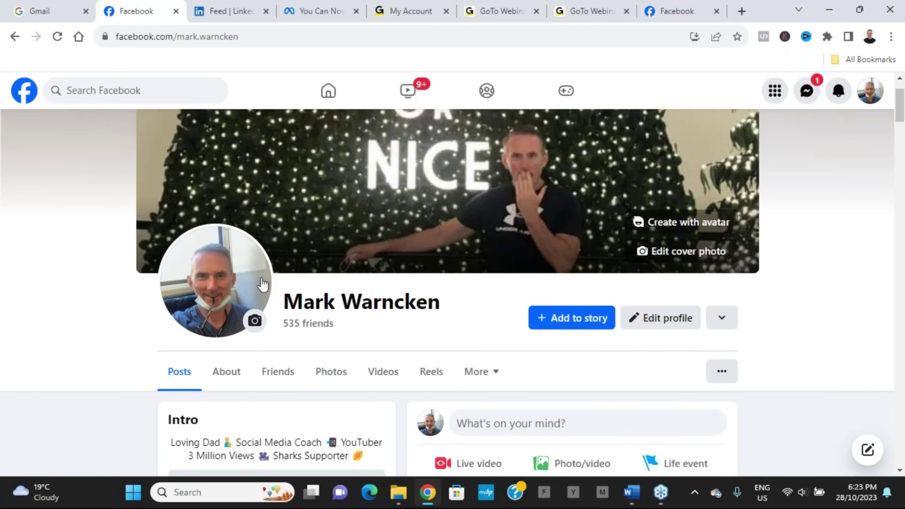
scroll(263, 285, up, 2)
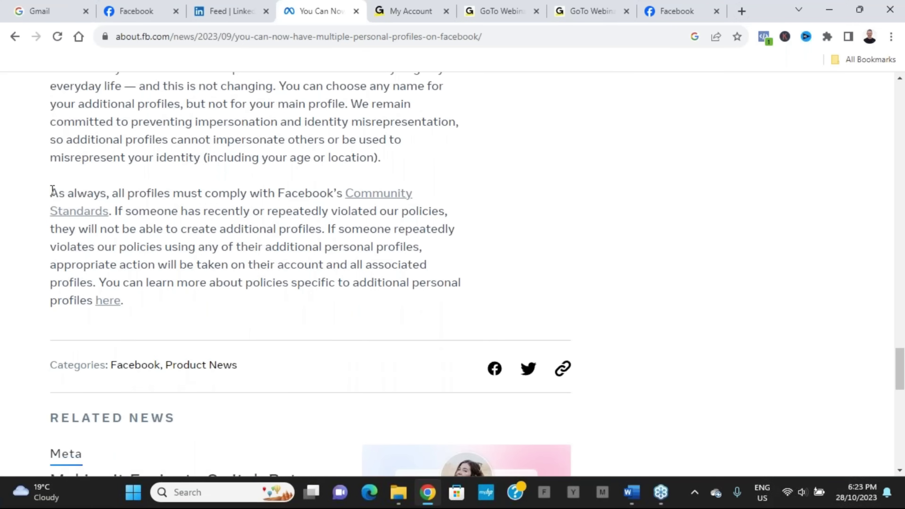
- Highlight the Community Standards sentence and the first How it works bullet
drag(51, 192, 110, 214)
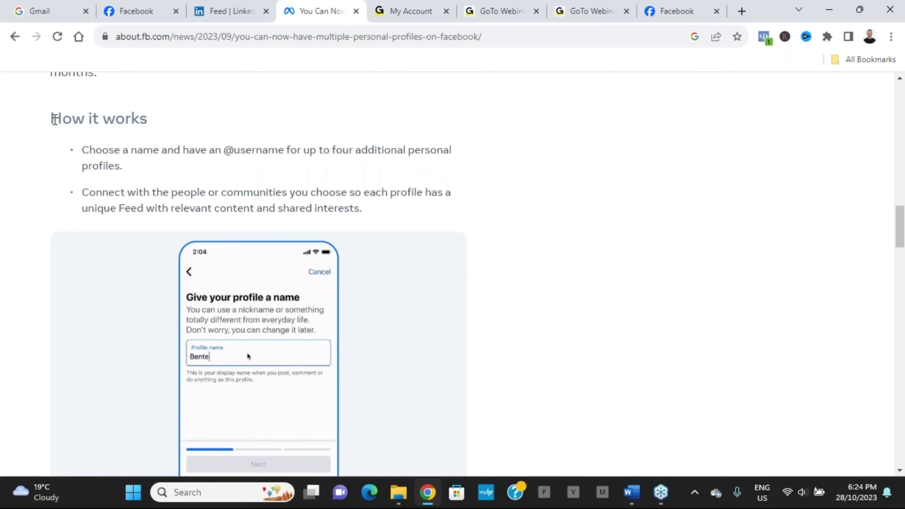
drag(53, 118, 128, 171)
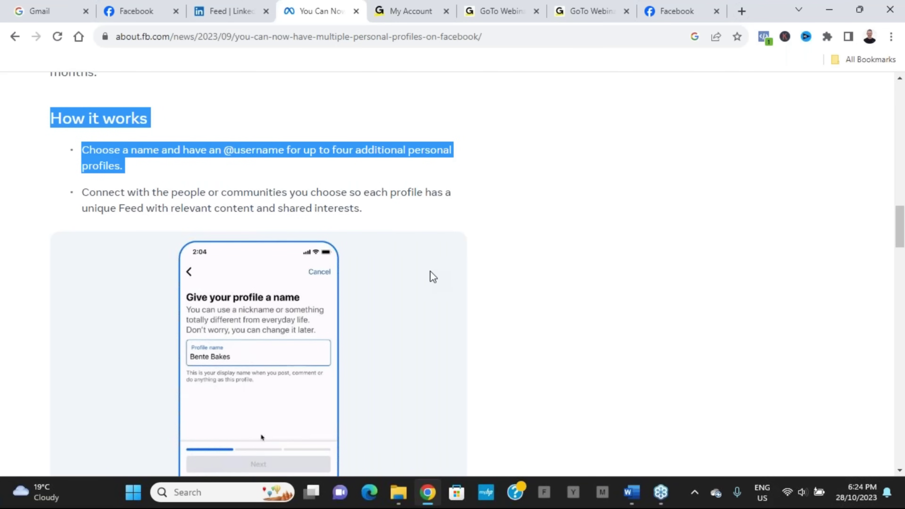
scroll(453, 264, down, 2)
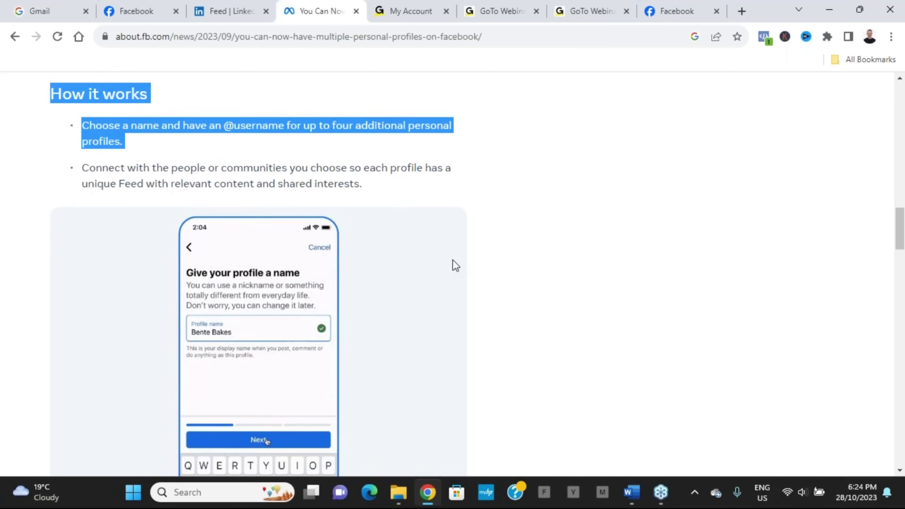
scroll(452, 260, down, 1)
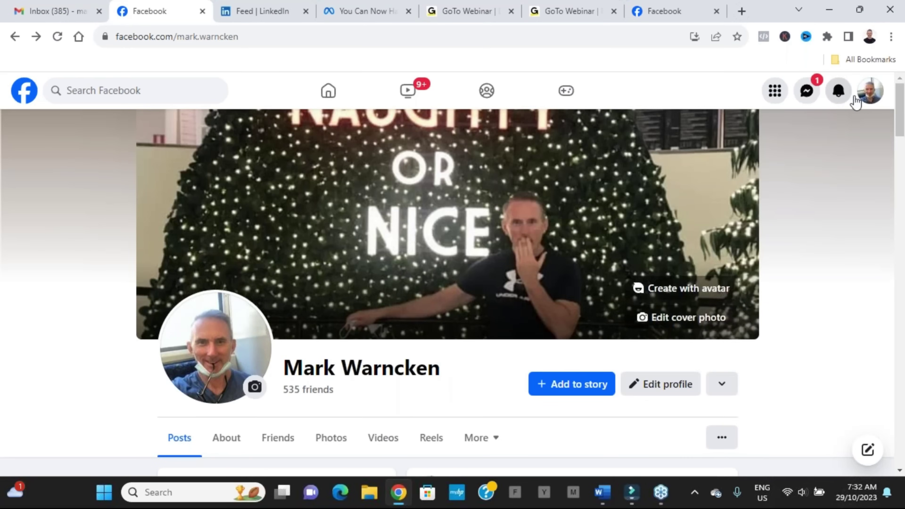
- Open See all profiles from the account menu and choose Create new profile
click(868, 98)
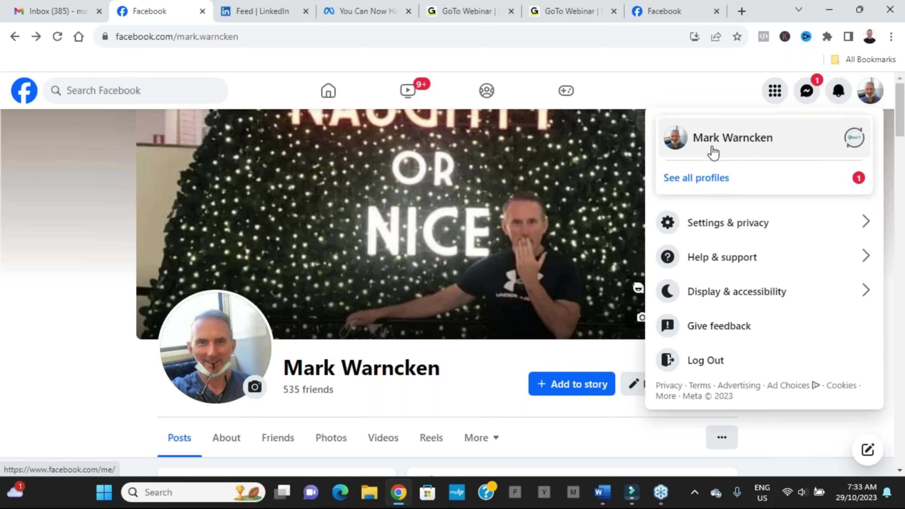
click(700, 182)
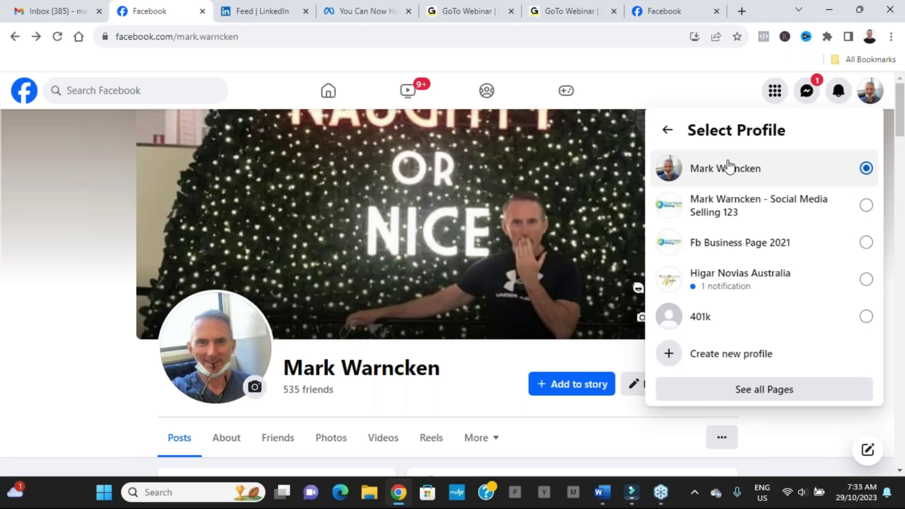
click(734, 361)
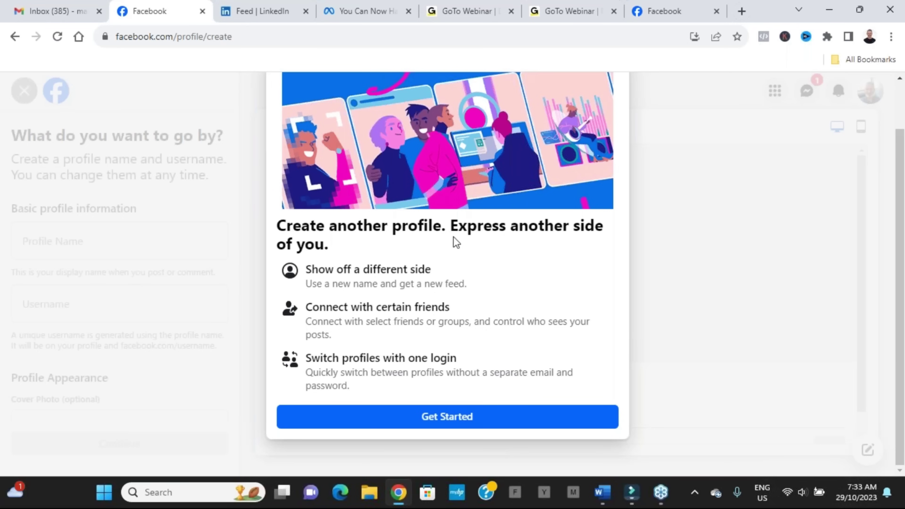
- Paste the new profile's display name, edit the username to remove dots, and continue
click(461, 418)
click(132, 249)
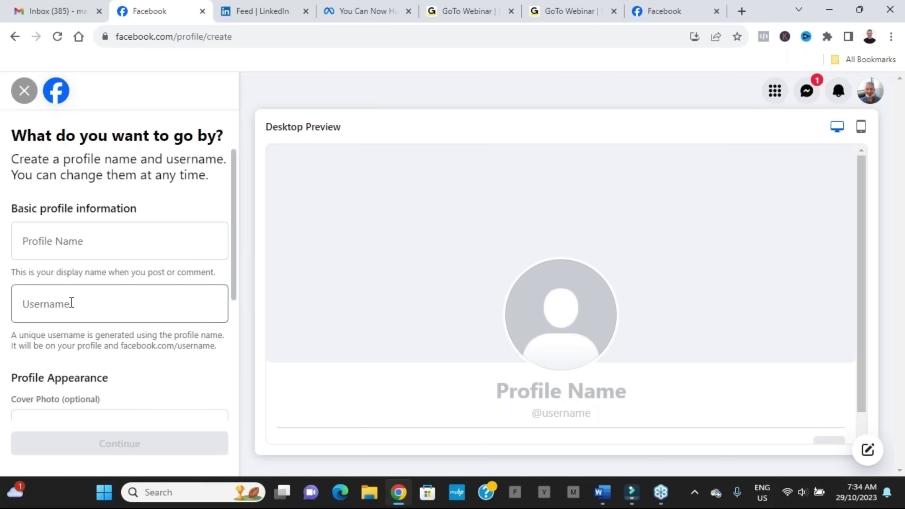
text(Mark Warncken Social Media)
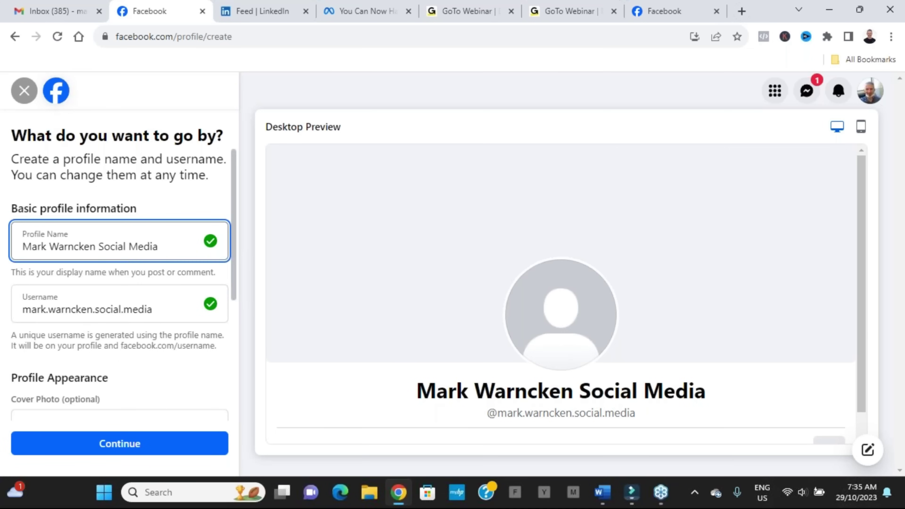
click(177, 310)
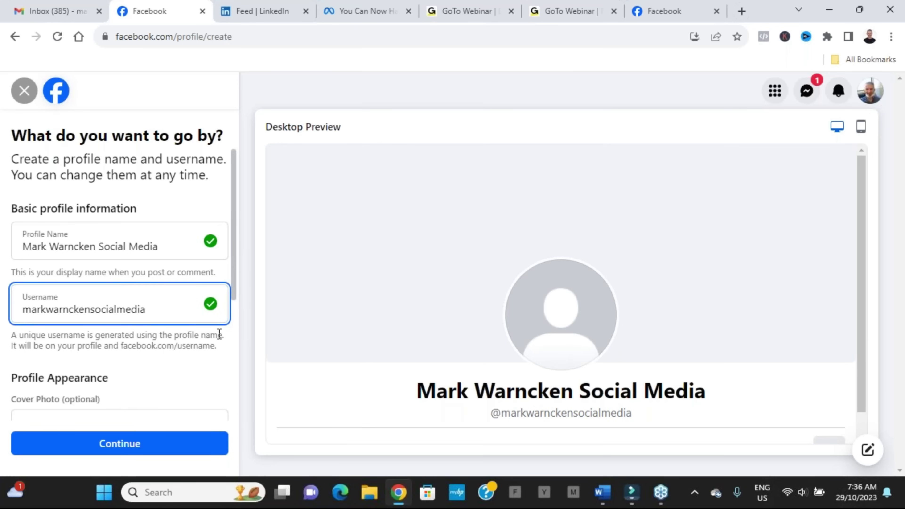
scroll(384, 256, down, 1)
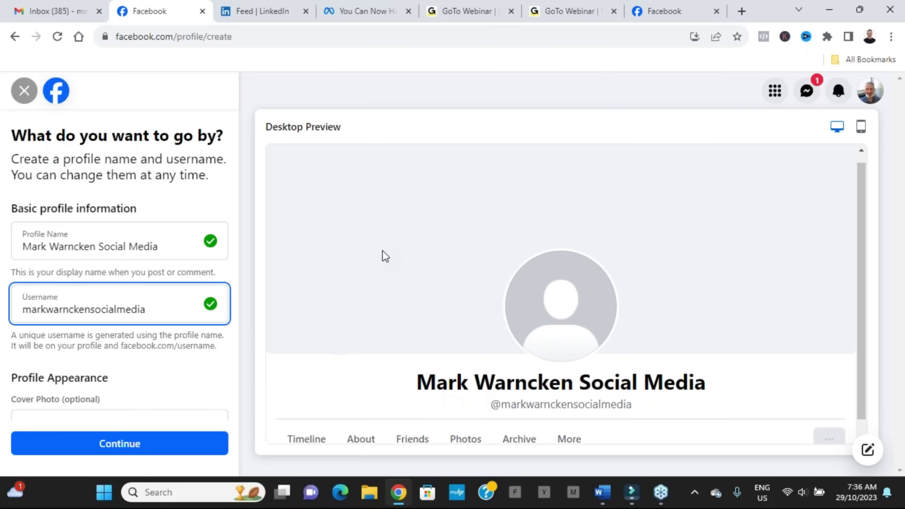
scroll(383, 255, down, 1)
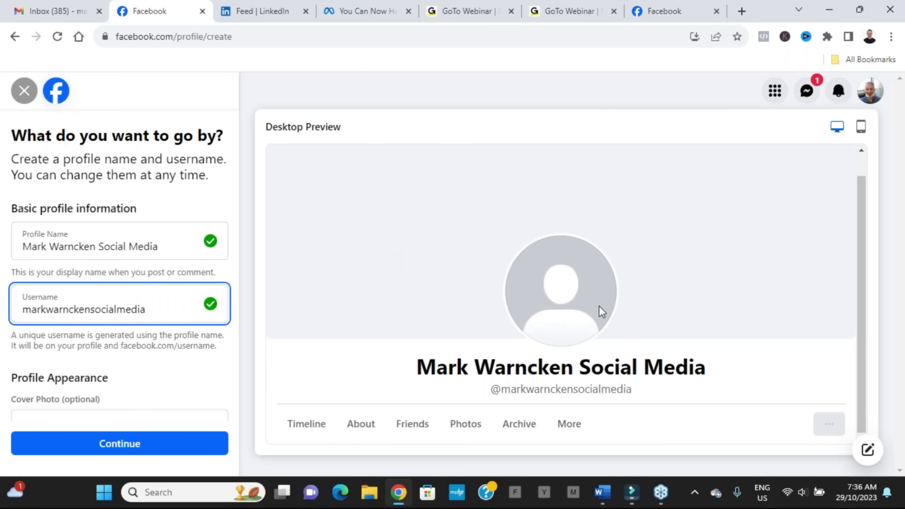
click(132, 441)
scroll(143, 281, up, 2)
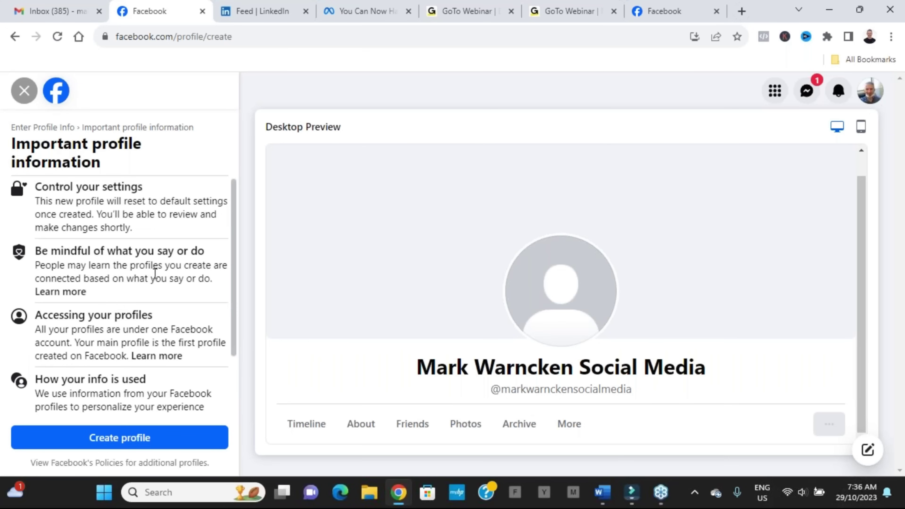
scroll(154, 272, down, 3)
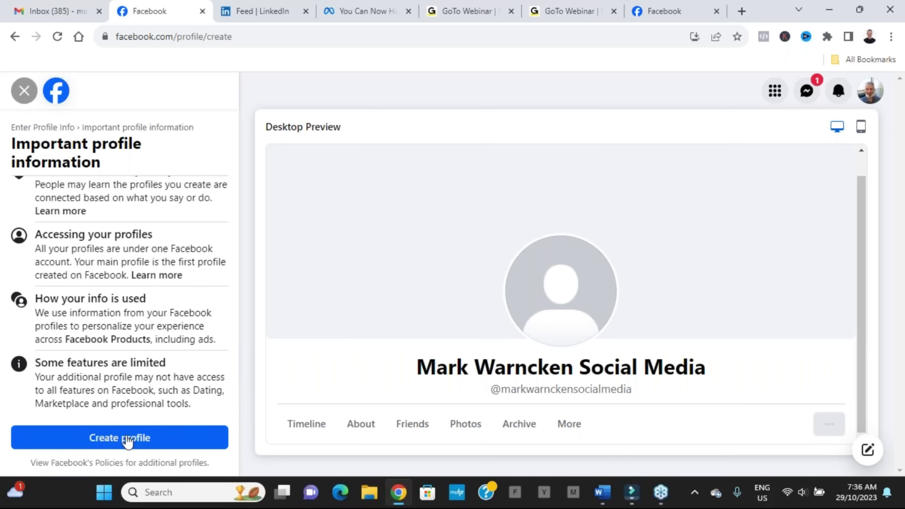
- Create the profile and skip the photo, friends, groups and follow steps
click(184, 440)
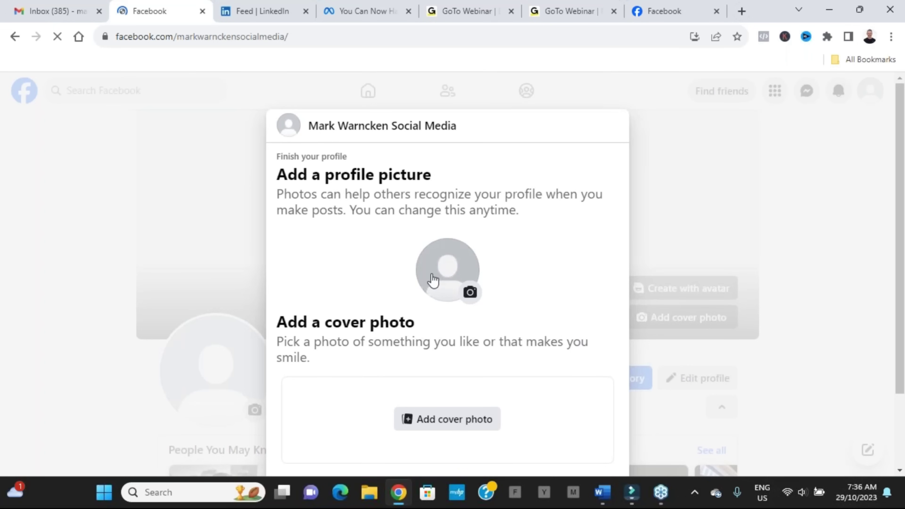
scroll(438, 261, down, 3)
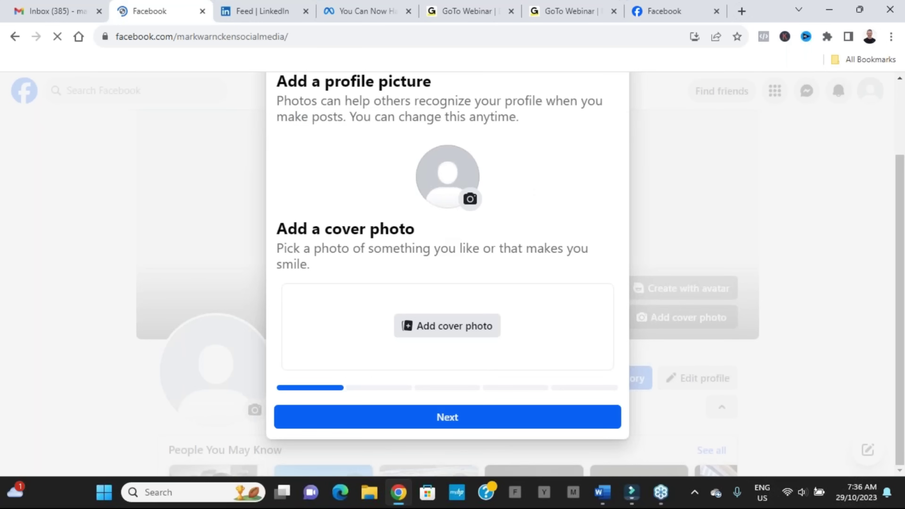
click(456, 426)
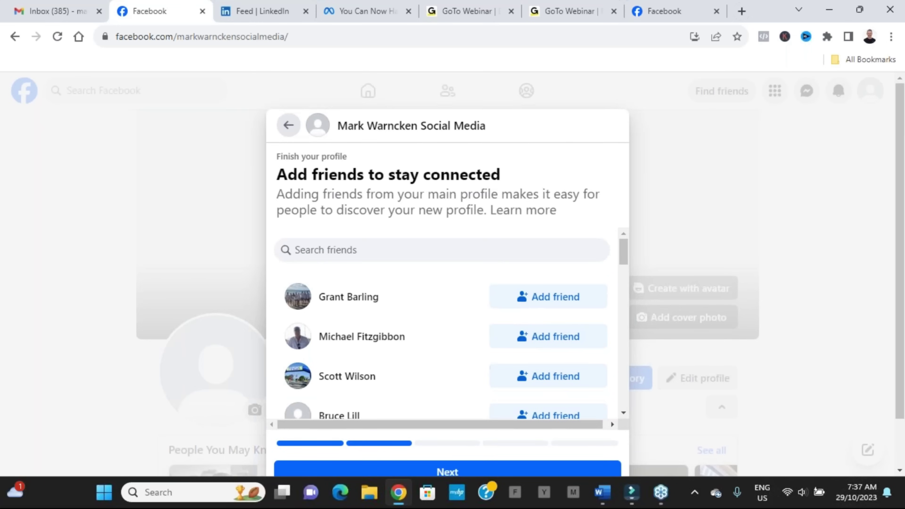
click(484, 470)
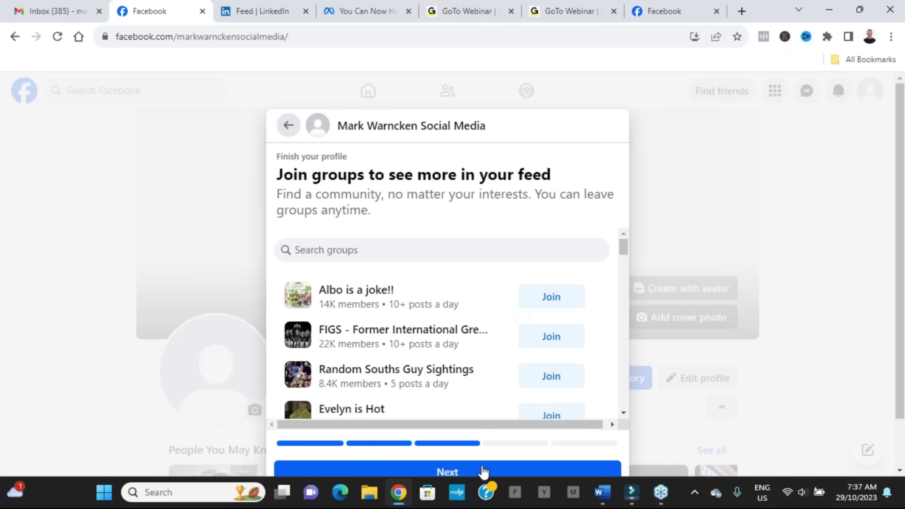
click(484, 471)
scroll(461, 286, down, 3)
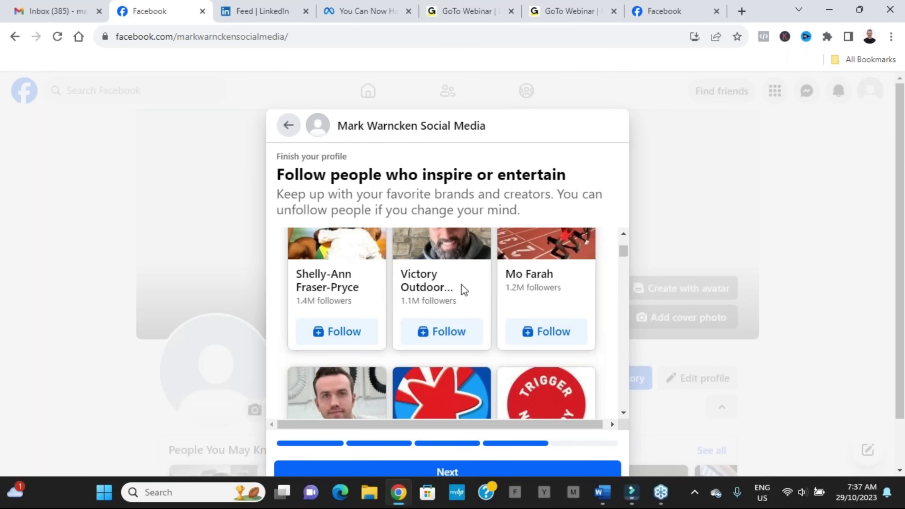
scroll(462, 285, down, 6)
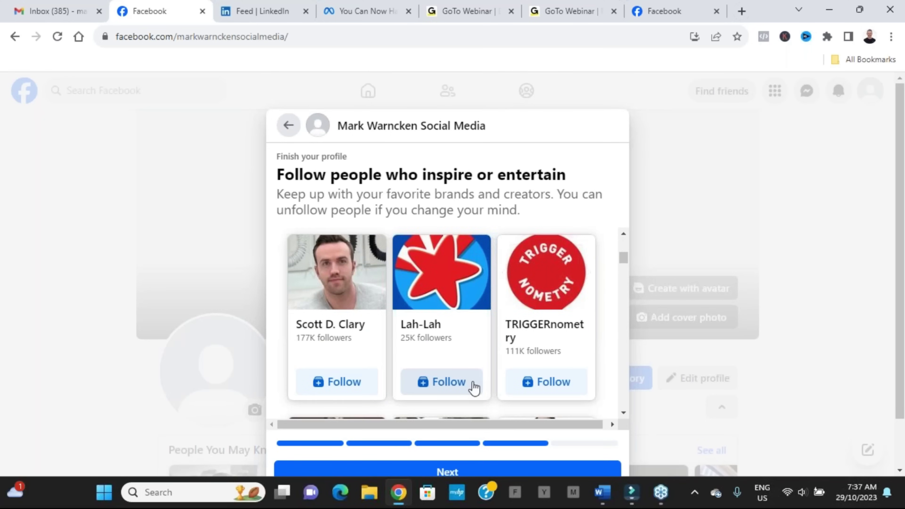
click(447, 471)
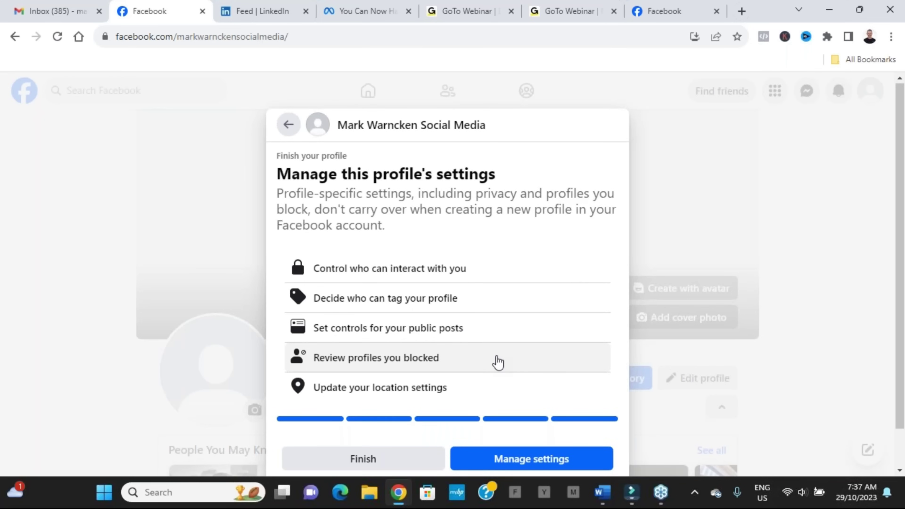
click(473, 430)
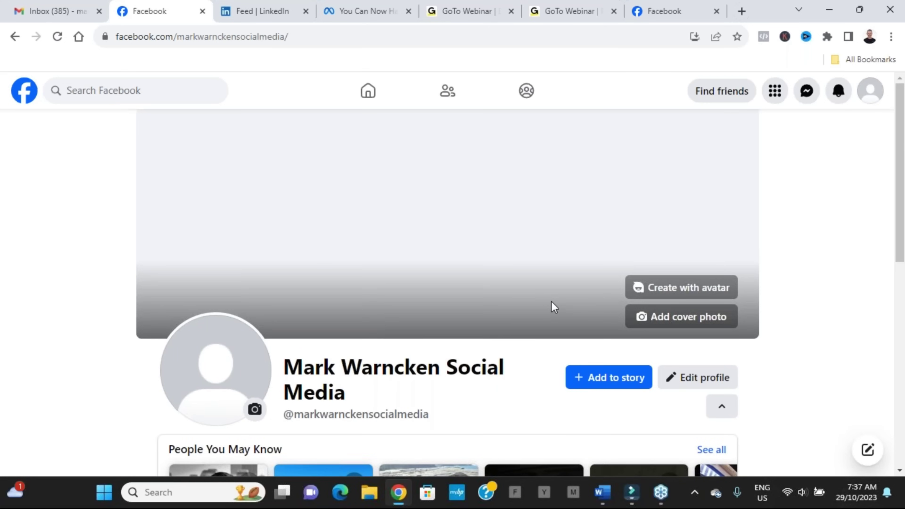
scroll(553, 307, down, 1)
scroll(554, 307, down, 10)
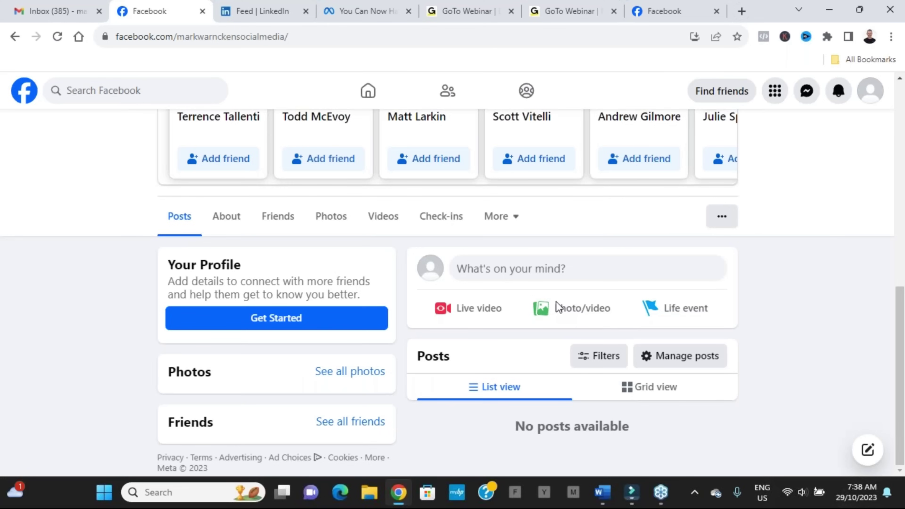
scroll(555, 307, up, 10)
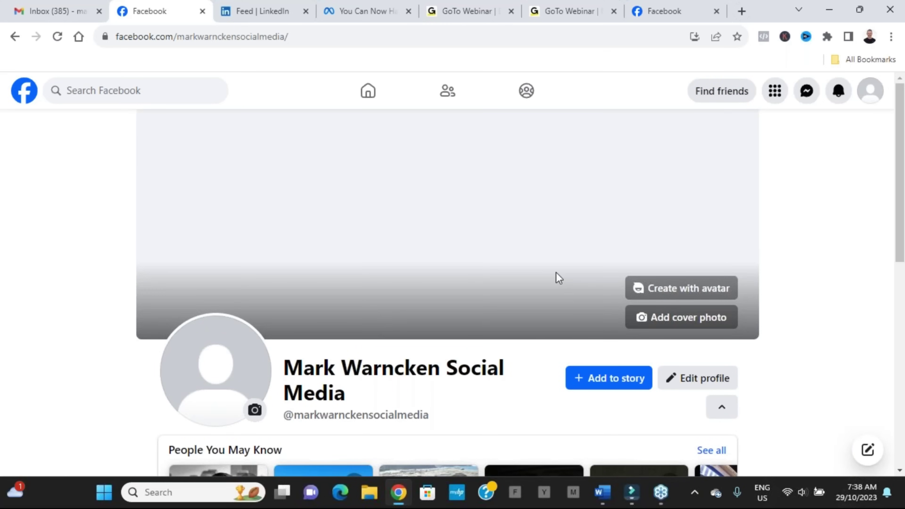
scroll(559, 278, down, 1)
scroll(555, 272, down, 1)
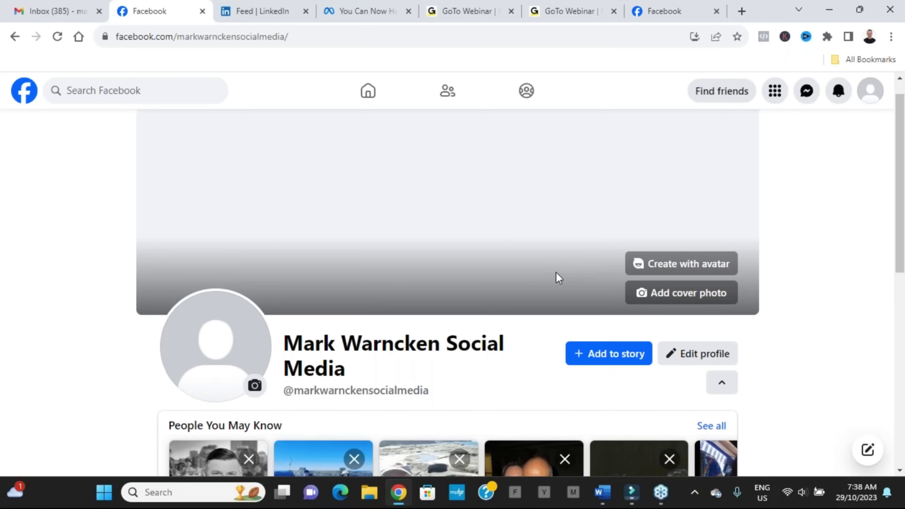
scroll(556, 272, up, 1)
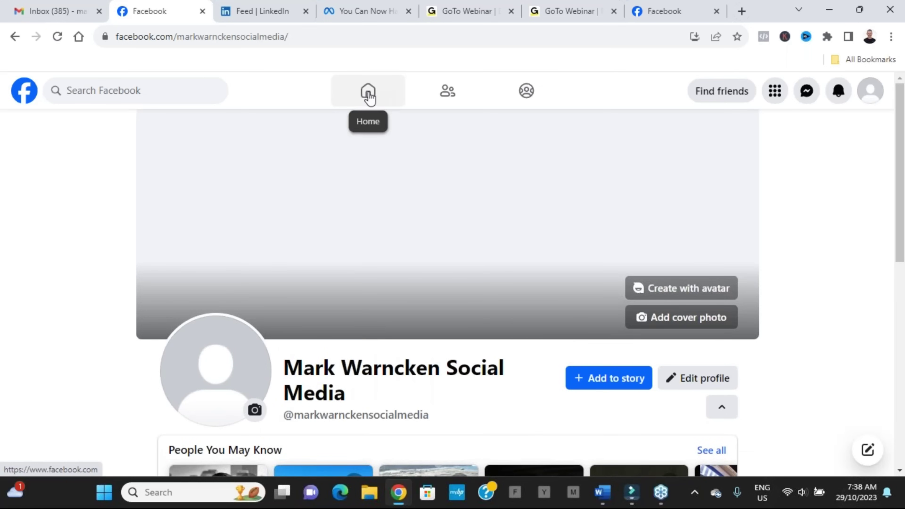
- Go to the home feed and scroll through it
click(368, 93)
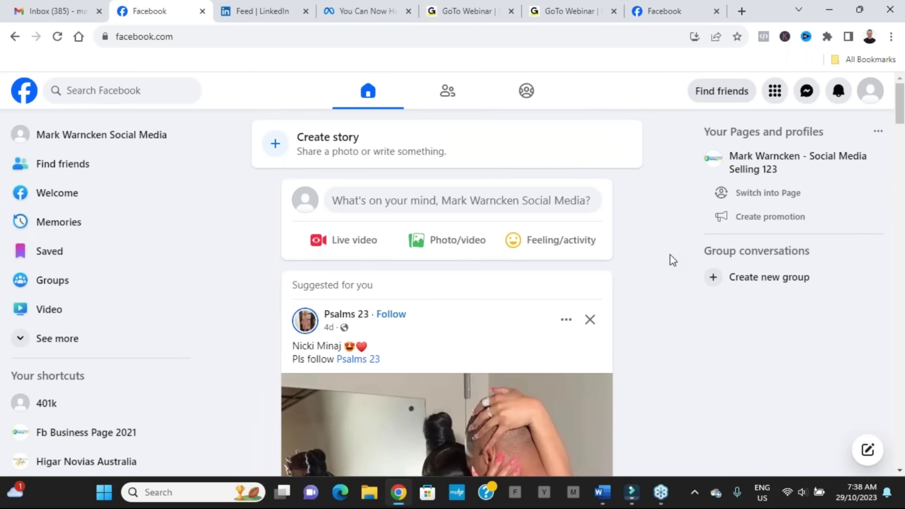
scroll(670, 254, down, 10)
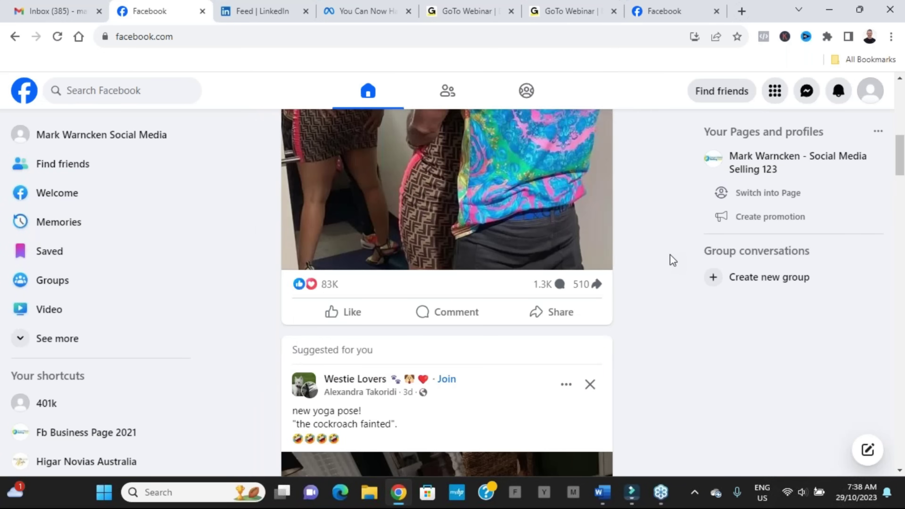
scroll(669, 254, down, 5)
scroll(670, 254, down, 5)
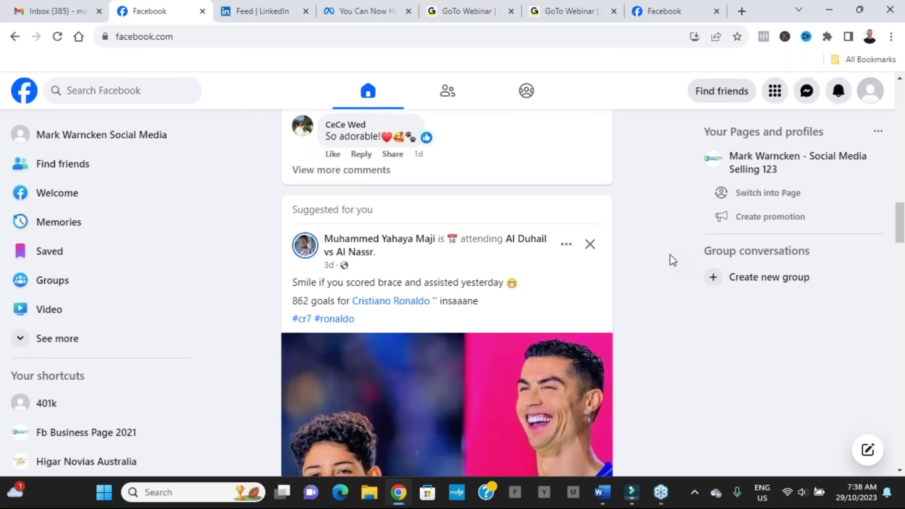
scroll(669, 253, down, 5)
scroll(669, 254, down, 5)
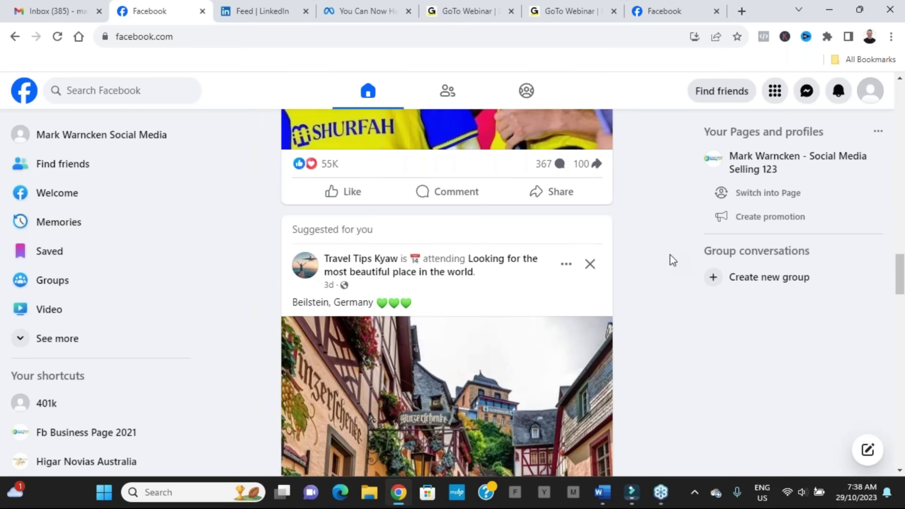
scroll(670, 254, up, 15)
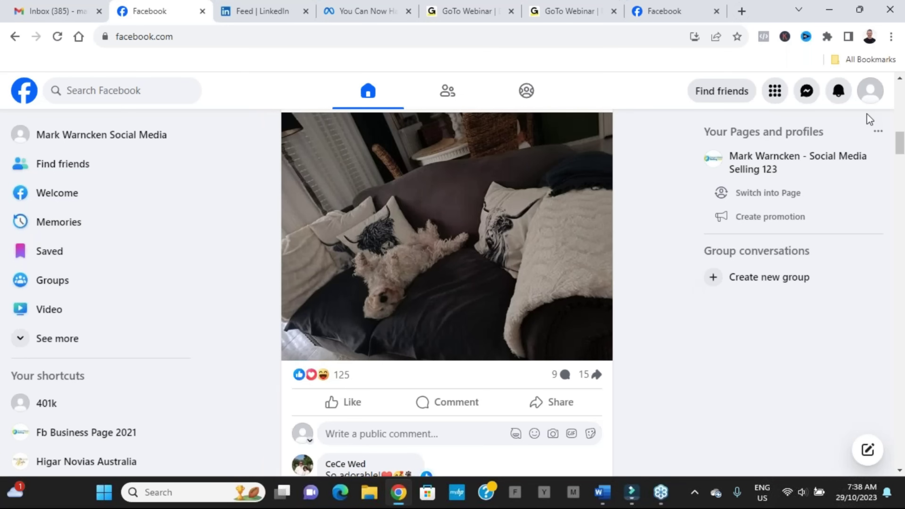
- Check that the new Social Media profile appears in the account's profile list, then close it
click(870, 96)
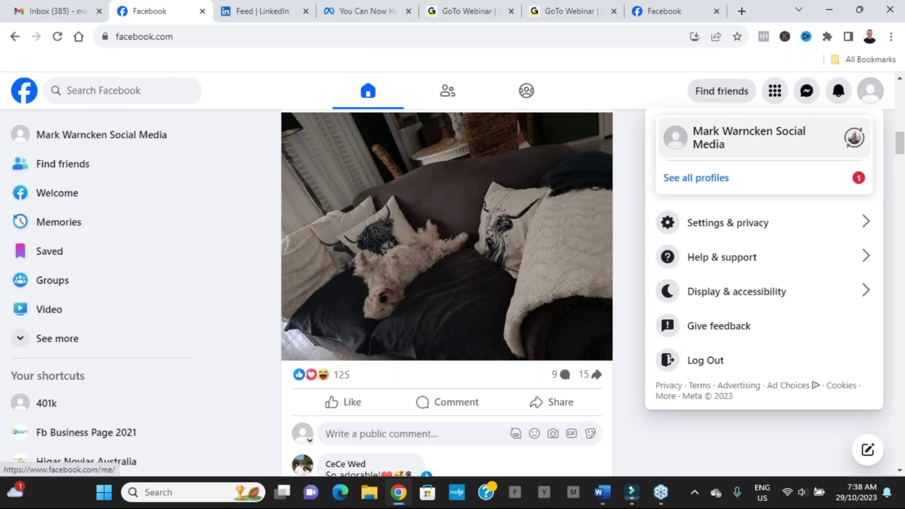
click(749, 138)
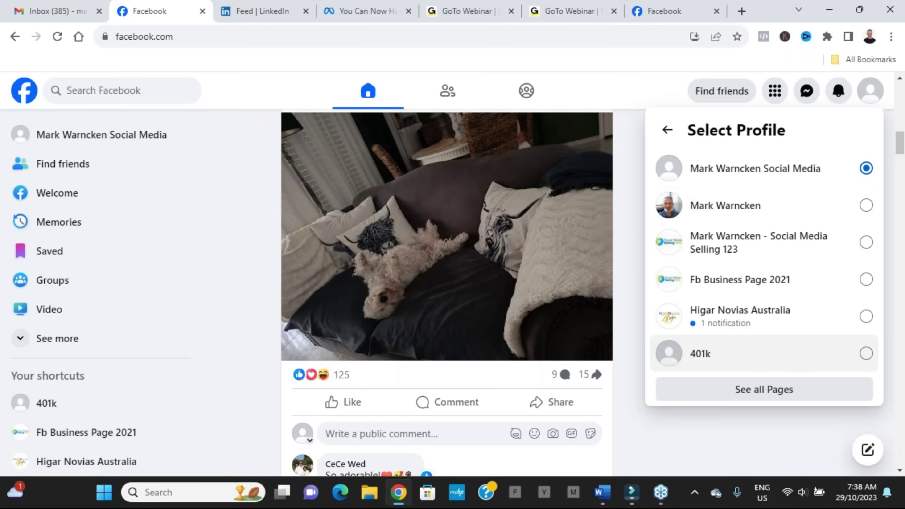
click(629, 366)
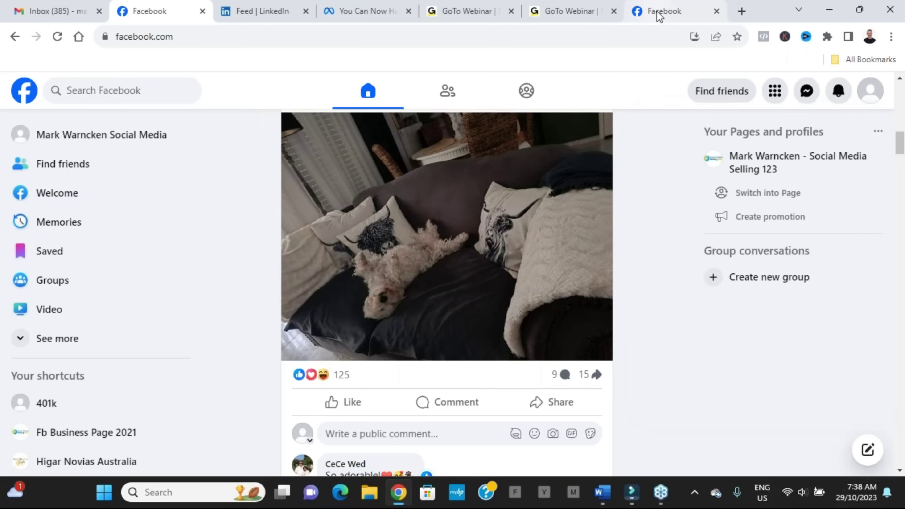
- Bring up the Social Media Selling 123 business page tab and scroll through its Manage Page panel, likes and followers
click(660, 12)
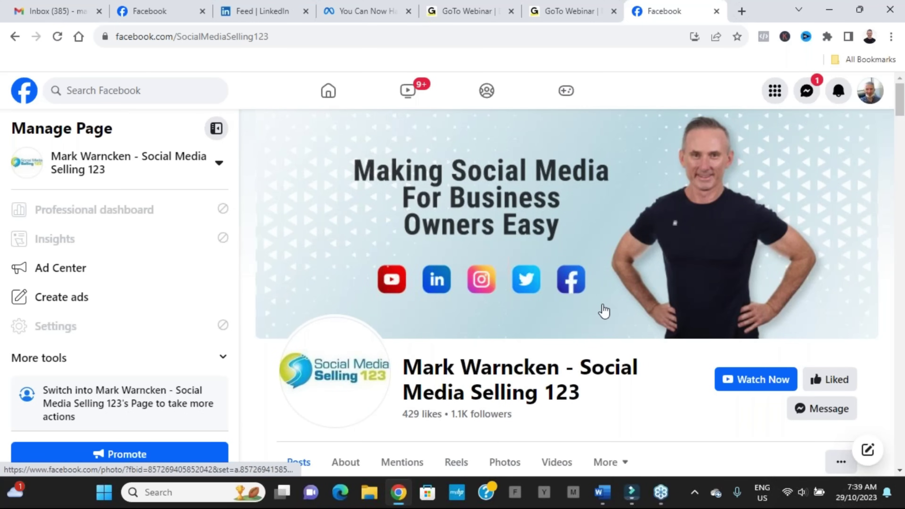
scroll(604, 311, down, 5)
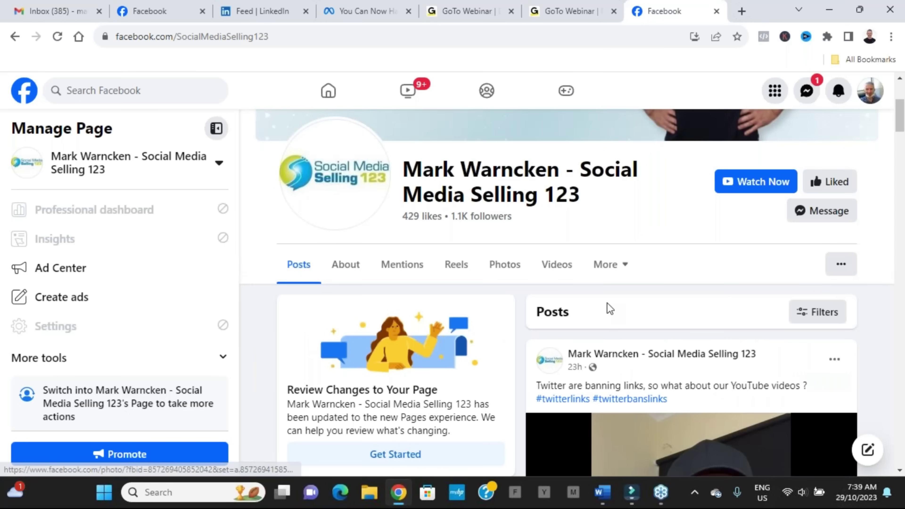
scroll(609, 309, down, 10)
scroll(609, 309, up, 15)
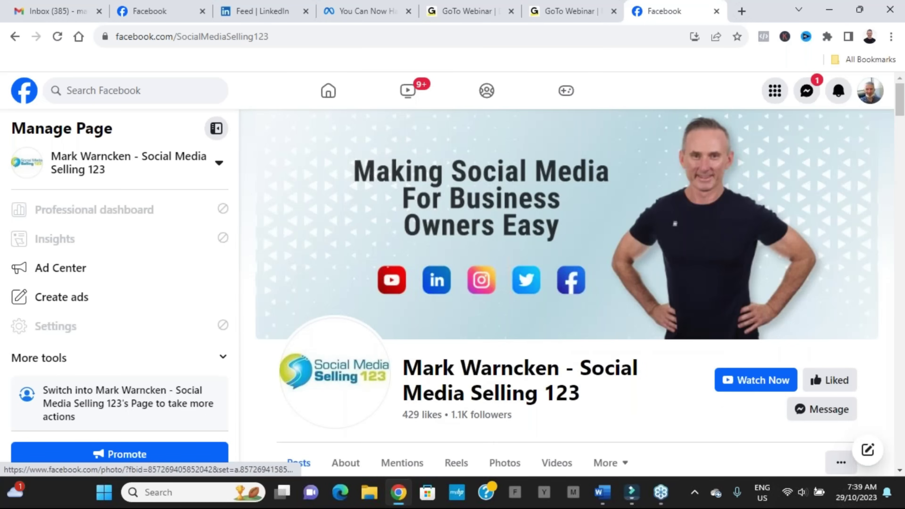